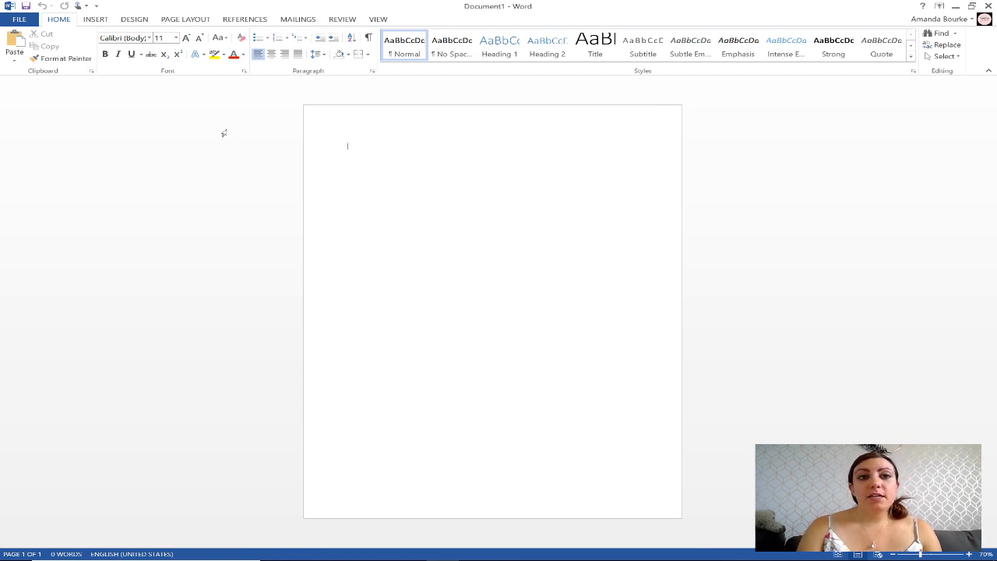
# Change the blank document's page orientation to Landscape.
pyautogui.click(187, 21)
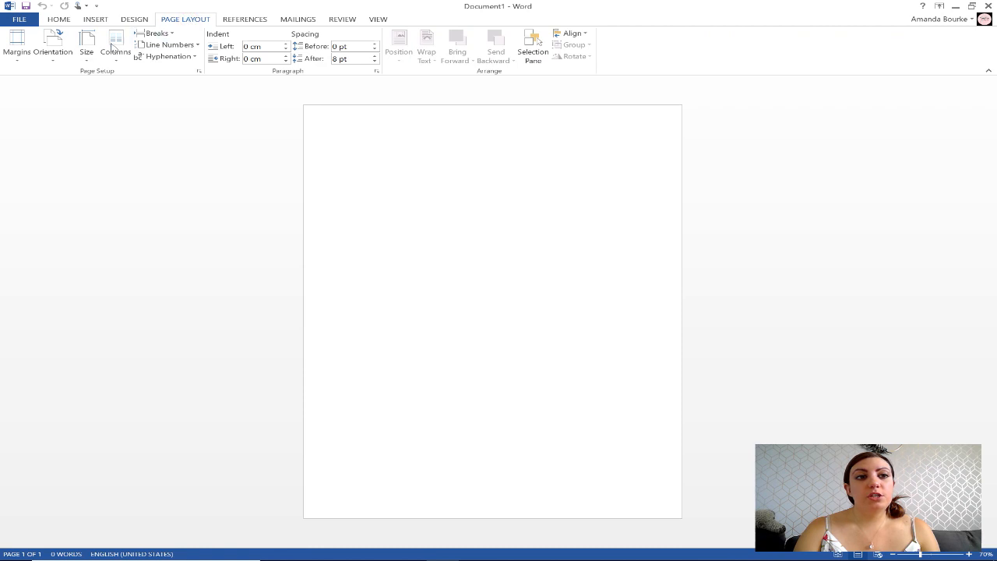
pyautogui.click(52, 47)
pyautogui.click(61, 101)
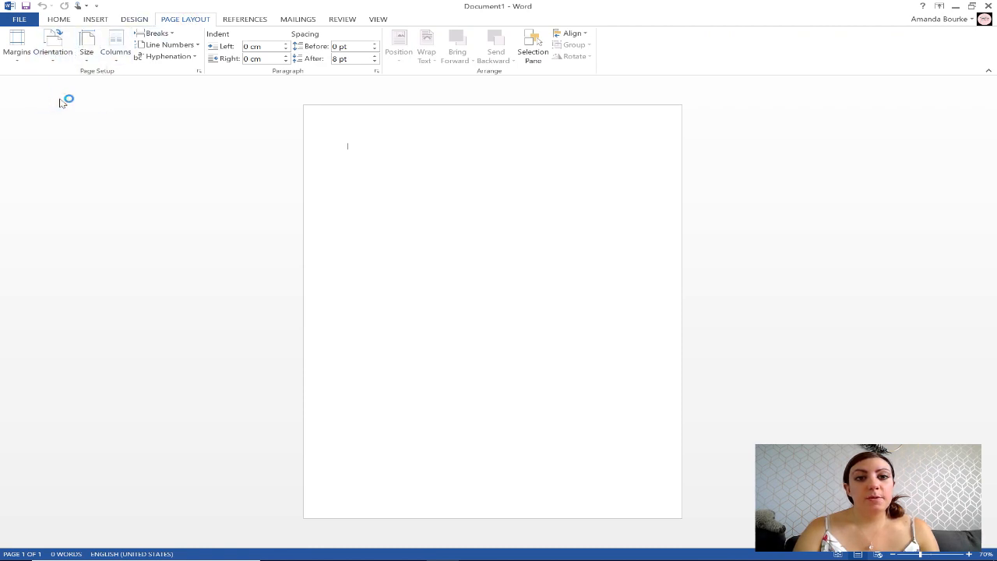
# Add a solid Box page border with a 3 pt line width to the whole document.
pyautogui.click(130, 19)
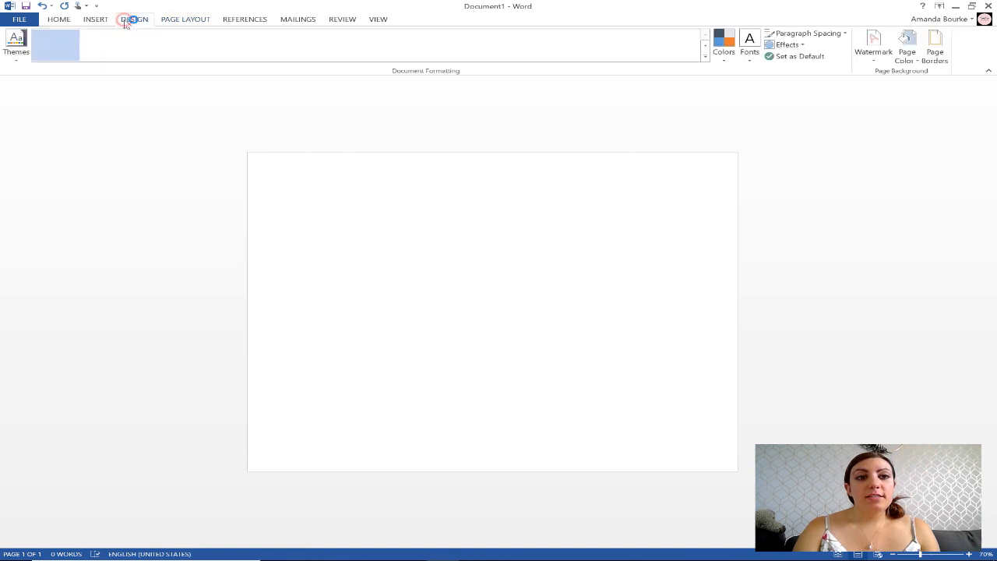
pyautogui.click(932, 61)
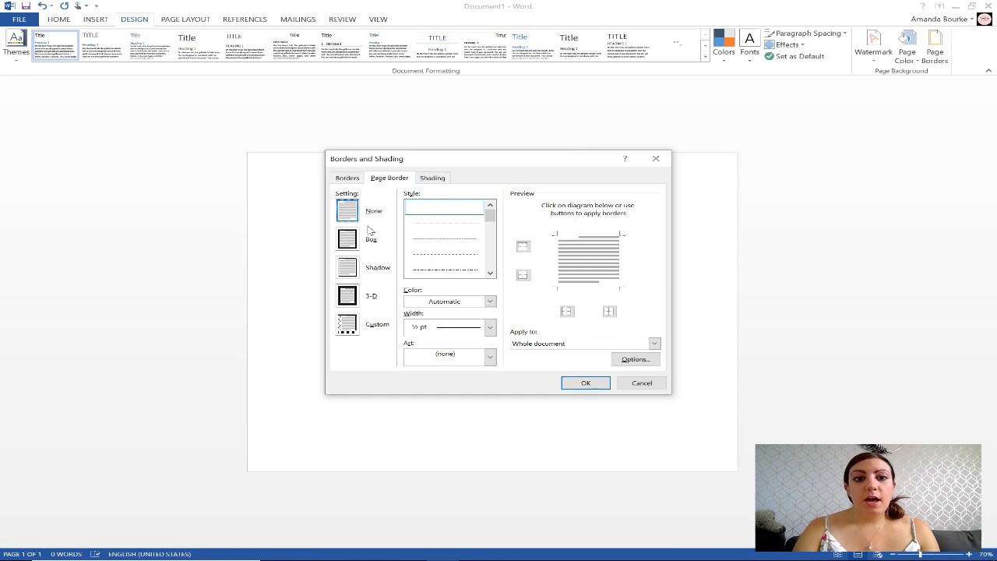
pyautogui.click(348, 239)
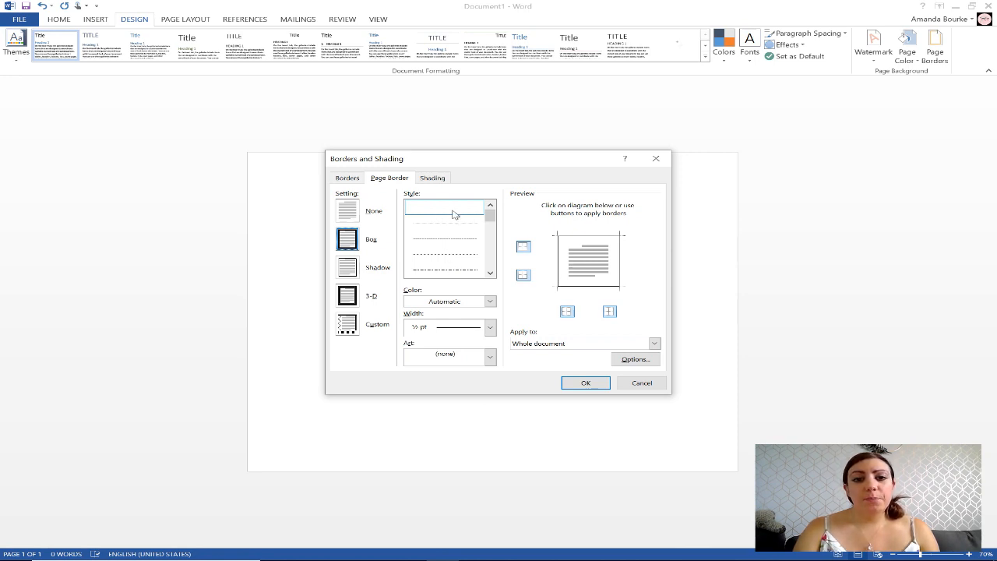
pyautogui.click(489, 327)
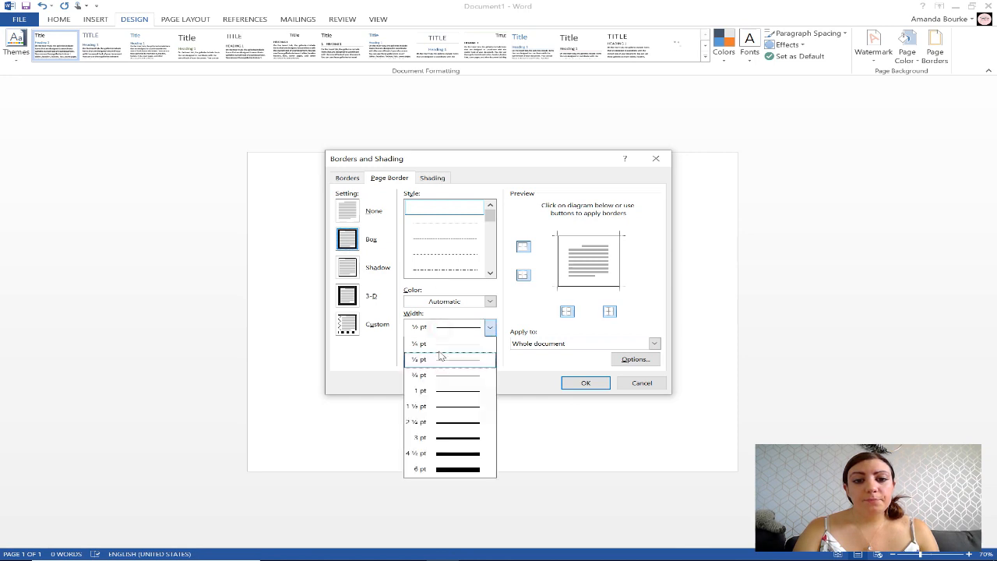
pyautogui.click(440, 437)
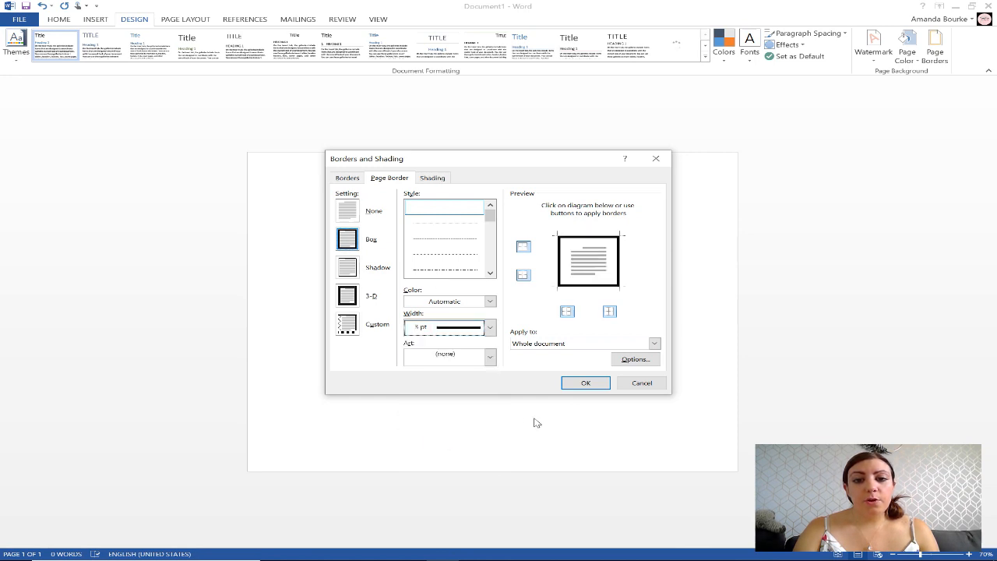
pyautogui.click(586, 383)
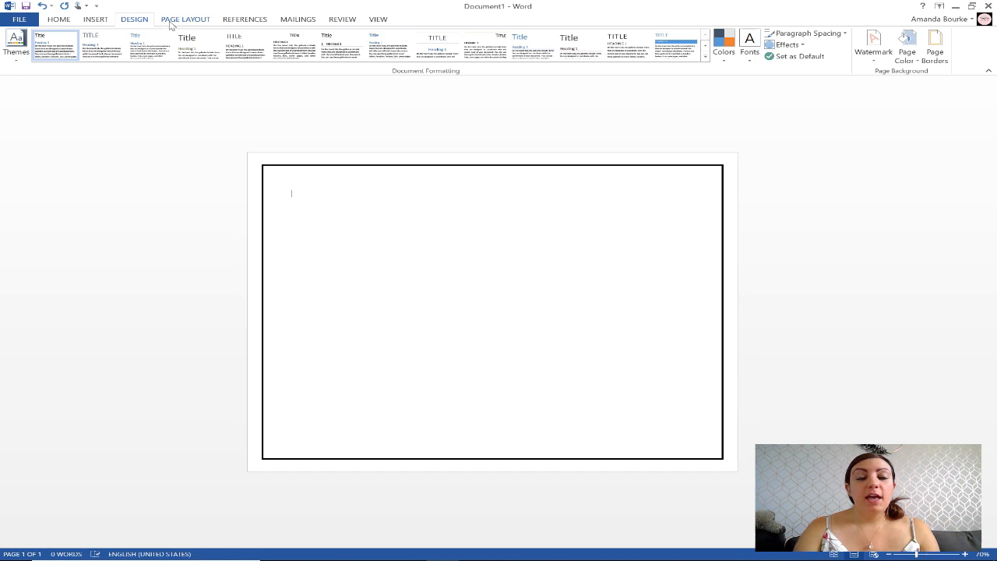
# Set the page margins to the Narrow preset, 1.27 cm on all sides.
pyautogui.click(199, 20)
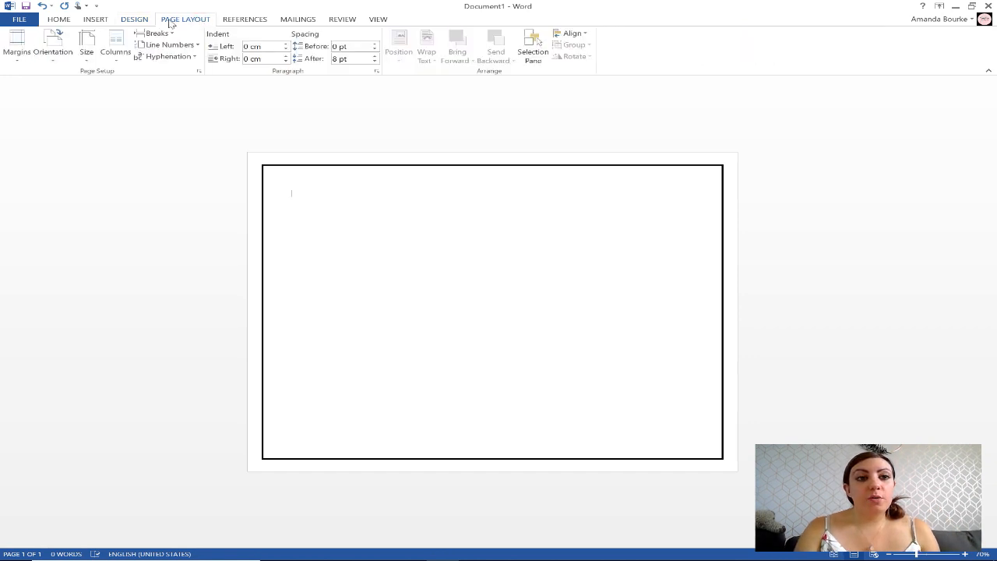
pyautogui.click(16, 45)
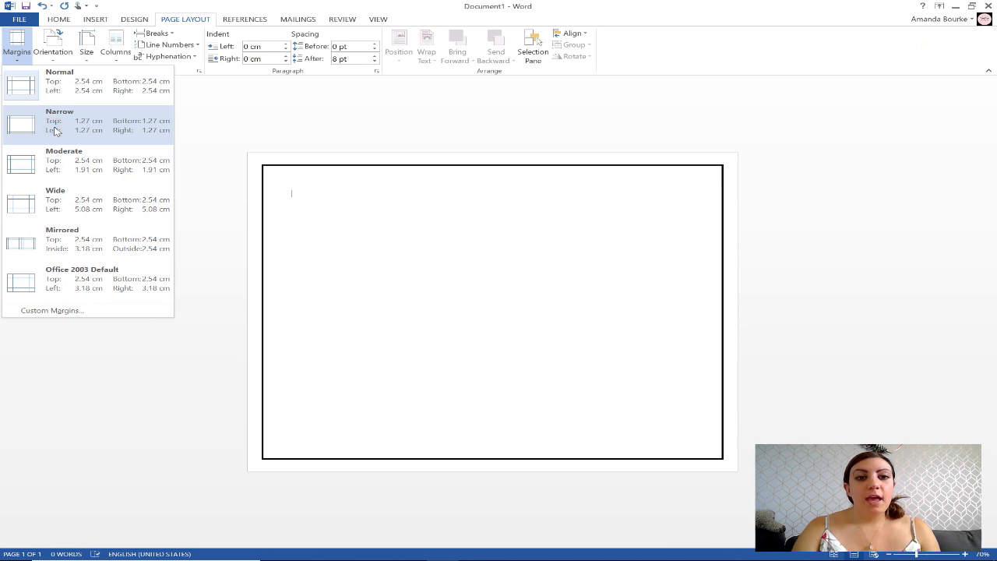
pyautogui.click(54, 130)
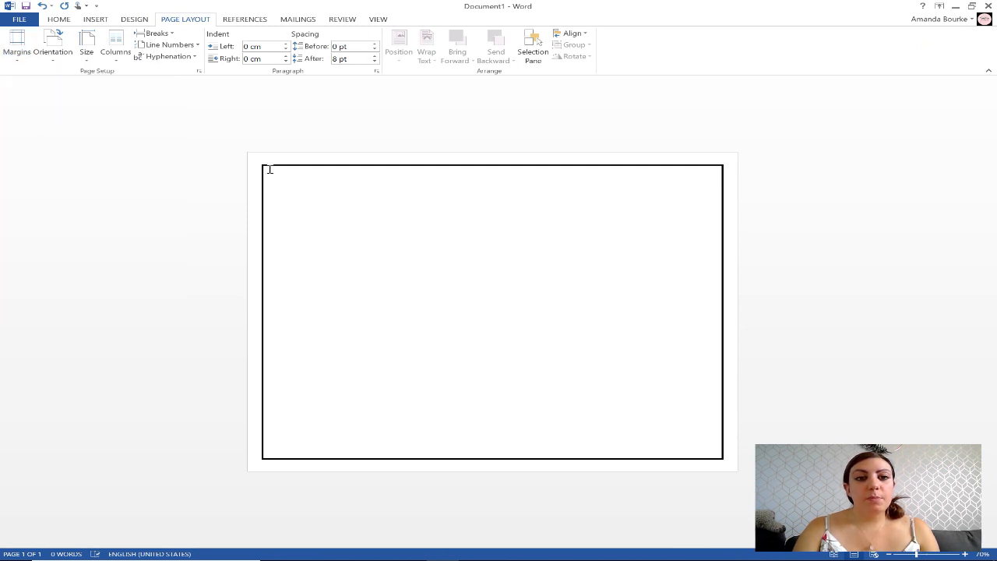
# Switch the page margins to the Normal preset and restore the Narrow preset.
pyautogui.click(17, 45)
pyautogui.click(33, 85)
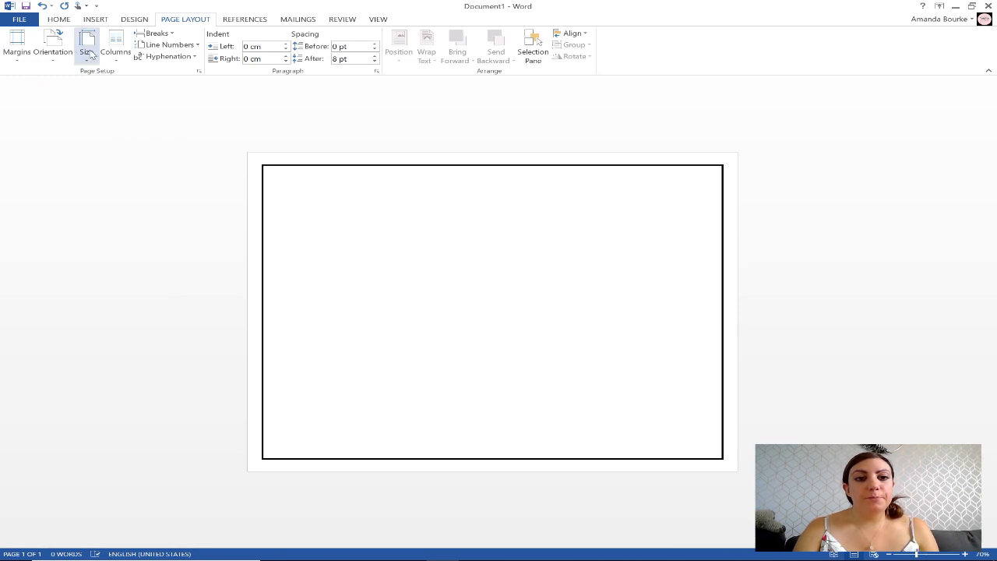
pyautogui.click(14, 53)
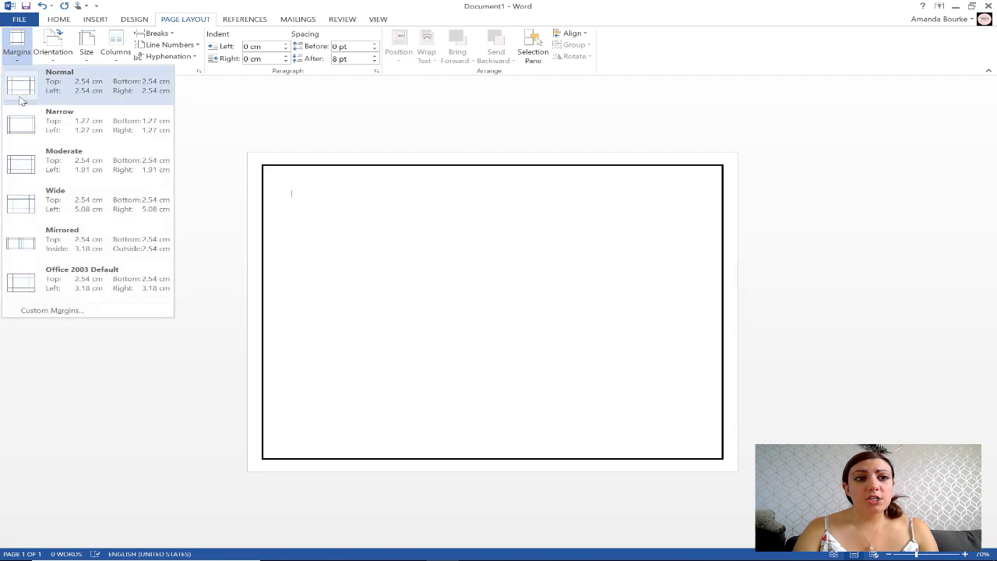
pyautogui.click(23, 128)
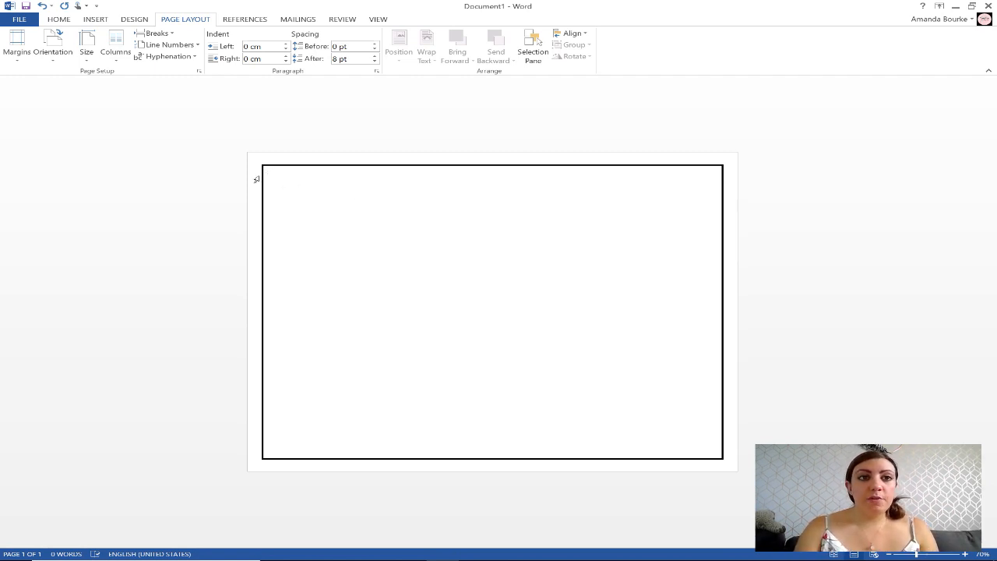
# Centre the first line and enter the person's first name with only the initial letter capitalised.
pyautogui.click(60, 20)
pyautogui.click(271, 54)
pyautogui.write('AManda')
pyautogui.press('BackSpace')
pyautogui.press('BackSpace')
pyautogui.press('BackSpace')
pyautogui.press('BackSpace')
pyautogui.press('BackSpace')
pyautogui.write('manda')
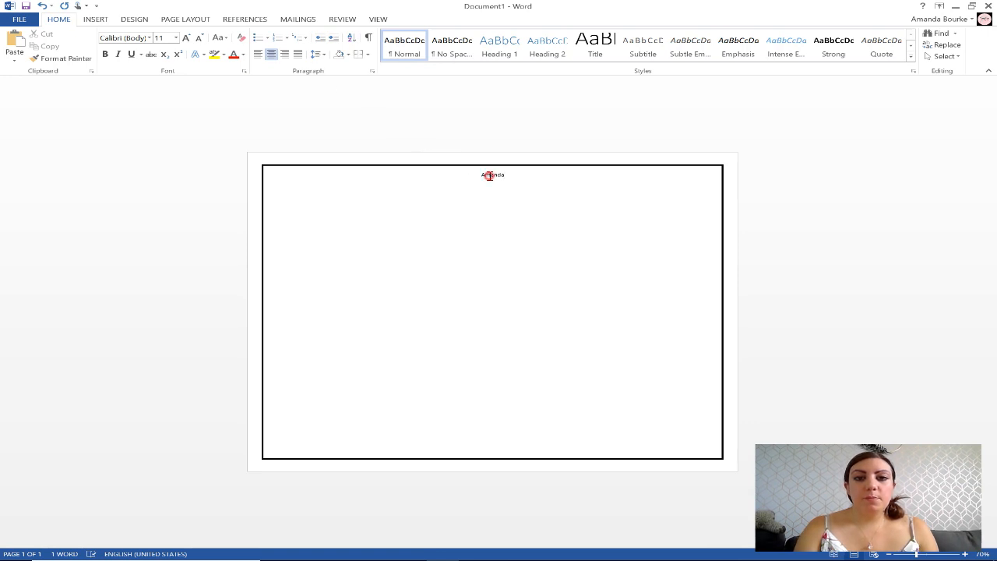
# Enlarge the whole name to a font size of 80 pt.
pyautogui.doubleClick(491, 175)
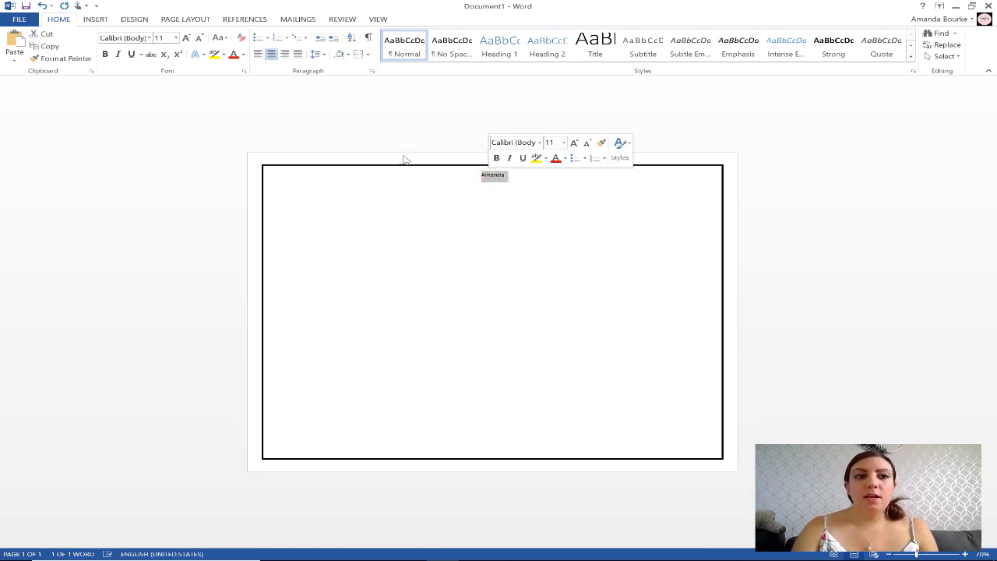
pyautogui.click(186, 38)
pyautogui.click(186, 38)
pyautogui.click(186, 38)
pyautogui.click(186, 38)
pyautogui.click(186, 38)
pyautogui.click(186, 39)
pyautogui.click(186, 38)
pyautogui.click(187, 38)
pyautogui.click(187, 38)
pyautogui.click(186, 38)
pyautogui.click(186, 38)
pyautogui.click(186, 38)
pyautogui.click(186, 38)
pyautogui.click(186, 38)
pyautogui.click(186, 38)
pyautogui.click(186, 38)
pyautogui.click(186, 38)
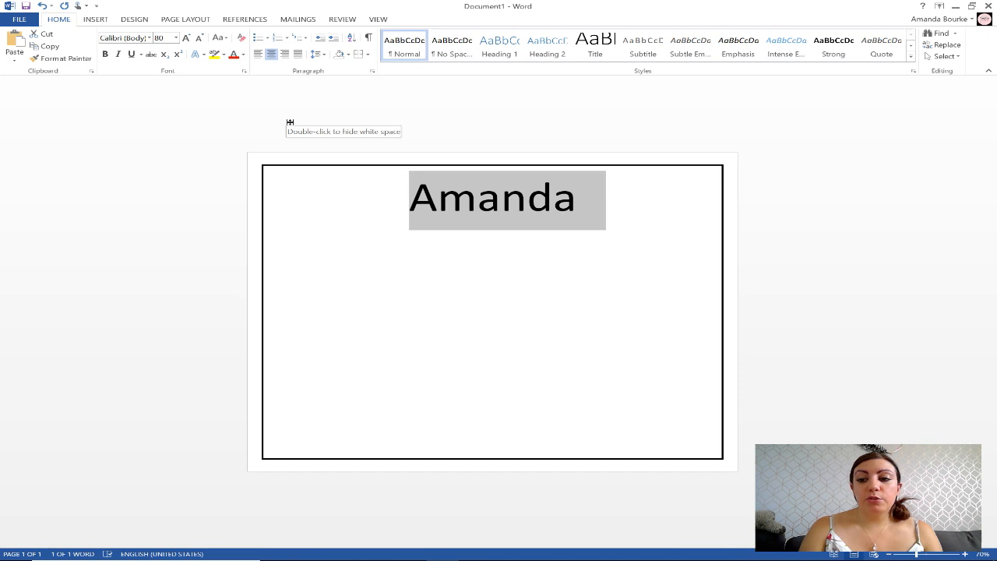
# Change the name's font to KG Red Hands Outline and enlarge it to 160 pt so it fits on one line.
pyautogui.click(149, 37)
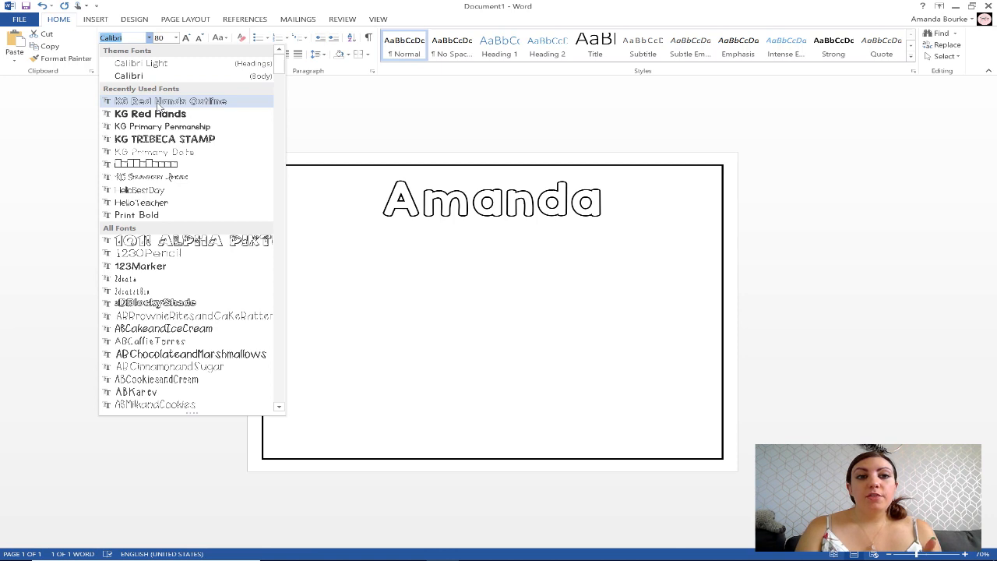
pyautogui.click(152, 102)
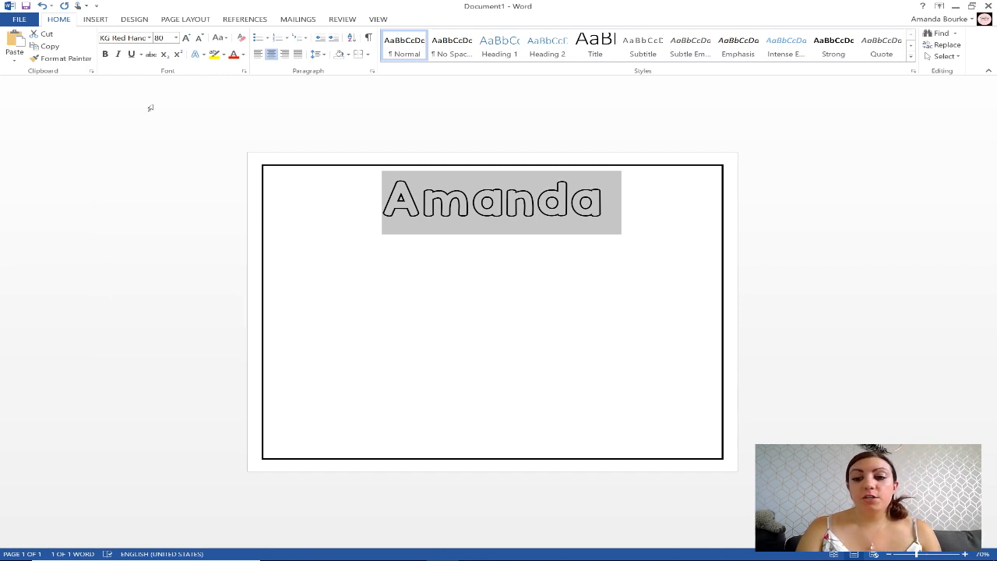
pyautogui.click(186, 41)
pyautogui.click(187, 41)
pyautogui.click(186, 40)
pyautogui.click(186, 42)
pyautogui.click(187, 43)
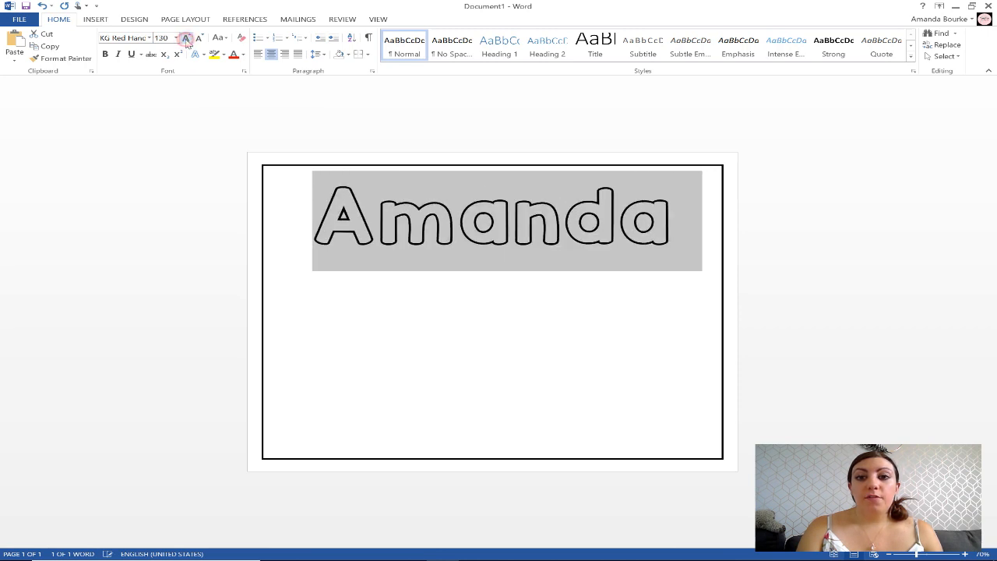
pyautogui.click(186, 41)
pyautogui.click(186, 41)
pyautogui.click(186, 41)
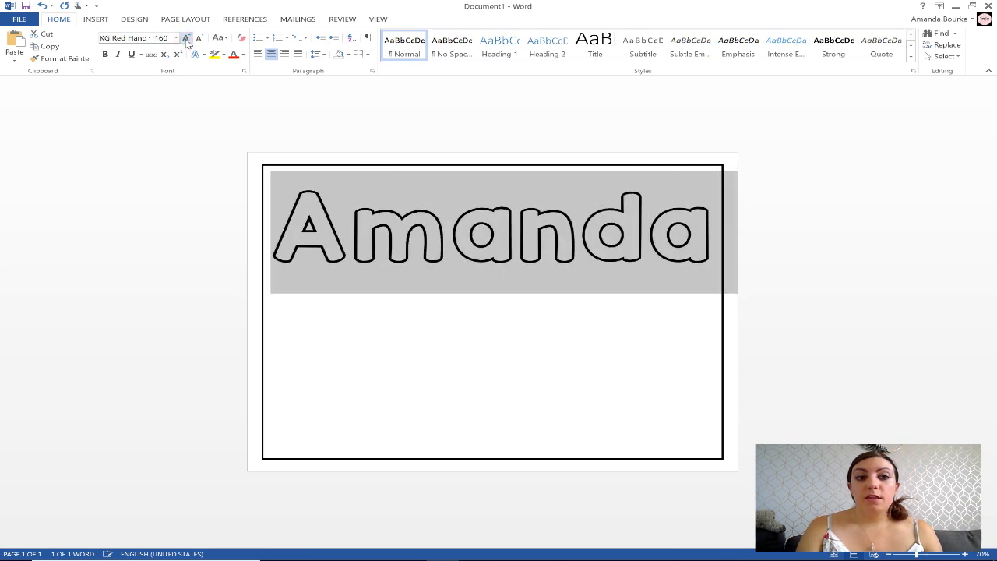
pyautogui.click(186, 41)
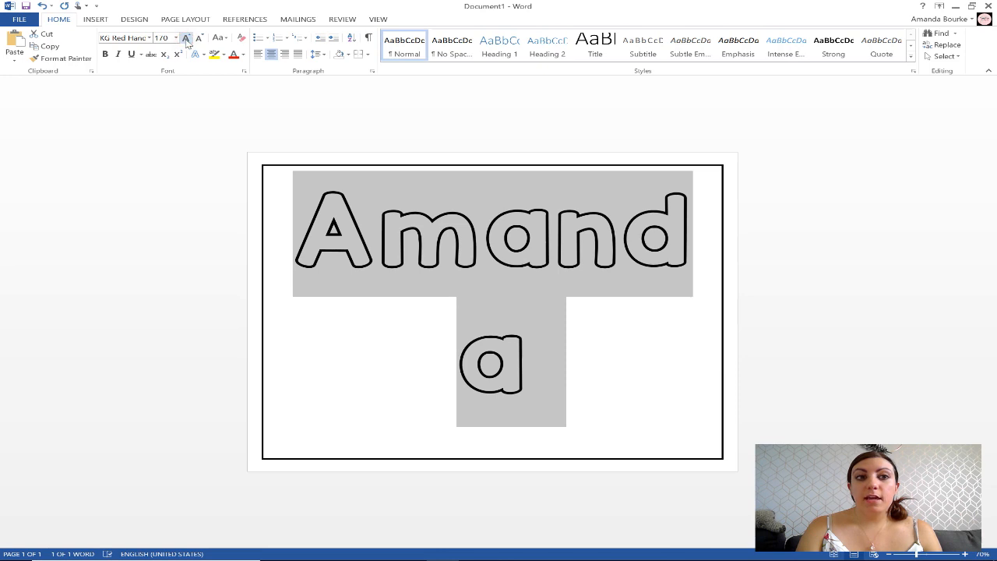
pyautogui.click(199, 40)
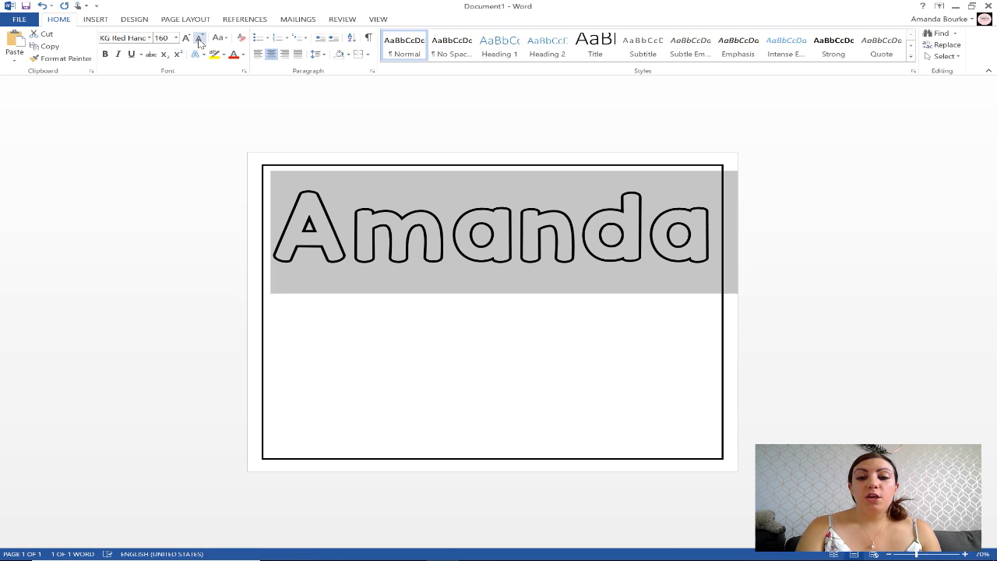
# Enter the same first name again on a new line below the outlined name.
pyautogui.click(415, 278)
pyautogui.click(708, 232)
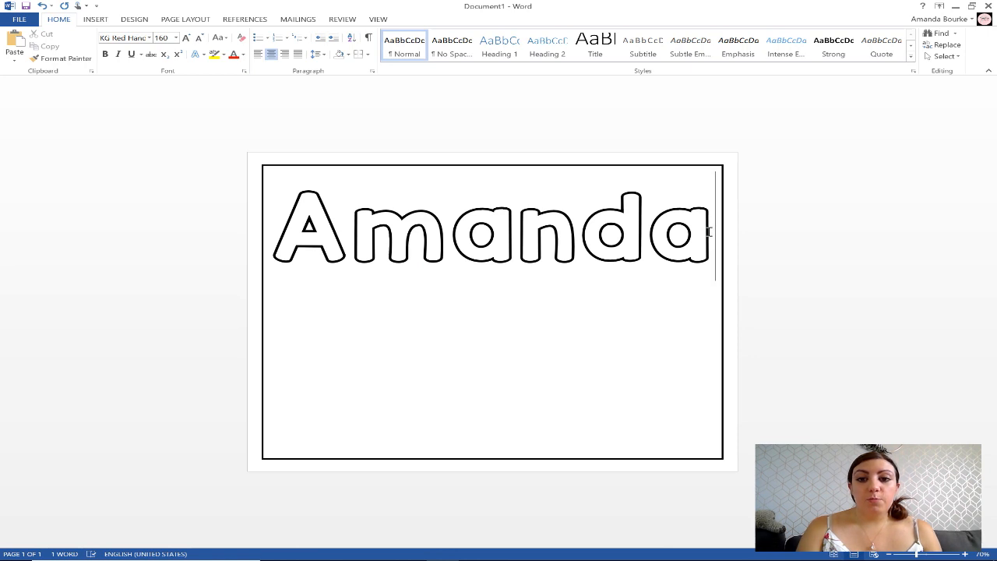
pyautogui.press('Return')
pyautogui.write('Amanda')
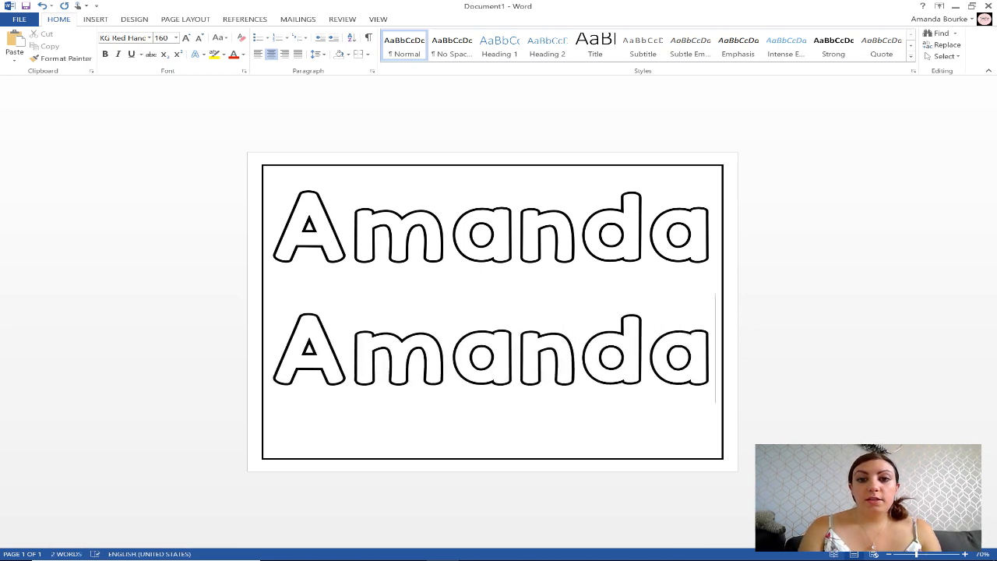
# Delete all the letters of the name on the second line.
pyautogui.press('BackSpace')
pyautogui.press('BackSpace')
pyautogui.press('BackSpace')
pyautogui.press('BackSpace')
pyautogui.press('BackSpace')
pyautogui.press('BackSpace')
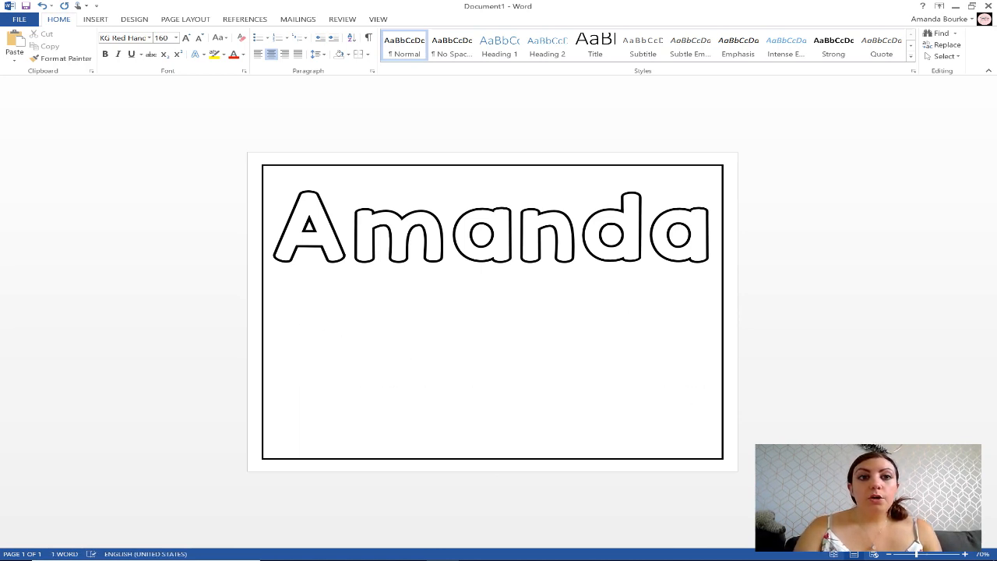
# Increase the name paragraph's spacing before to 132 pt to centre it vertically on the page.
pyautogui.click(285, 230)
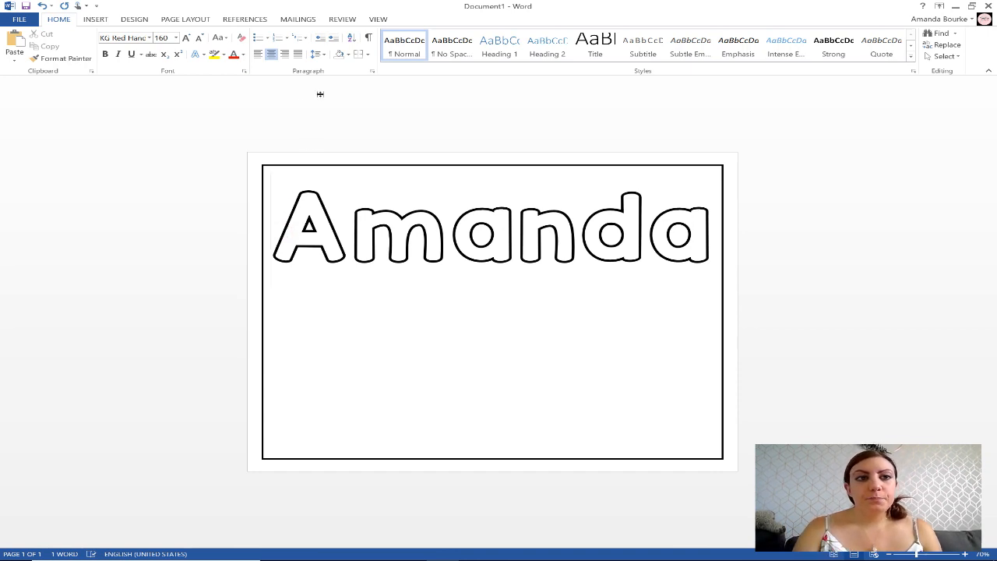
pyautogui.click(134, 19)
pyautogui.click(168, 21)
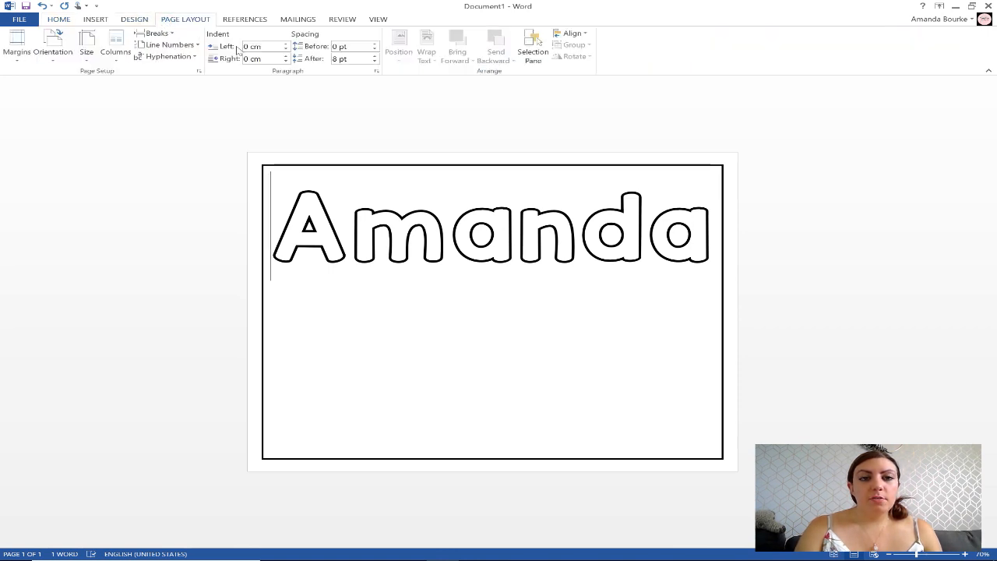
pyautogui.click(374, 44)
pyautogui.click(373, 44)
pyautogui.click(374, 44)
pyautogui.click(373, 44)
pyautogui.click(374, 44)
pyautogui.click(374, 45)
pyautogui.click(374, 45)
pyautogui.click(374, 44)
pyautogui.click(374, 44)
pyautogui.click(374, 45)
pyautogui.click(373, 44)
pyautogui.click(373, 44)
pyautogui.click(374, 45)
pyautogui.click(373, 45)
# Remove the empty paragraph on the second page to get back to a single page.
pyautogui.click(351, 351)
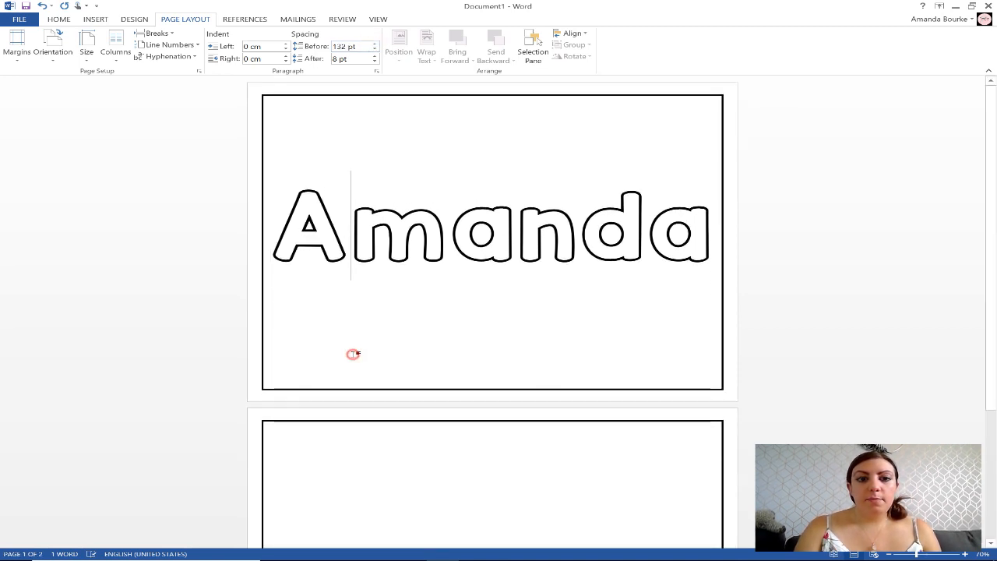
pyautogui.doubleClick(351, 476)
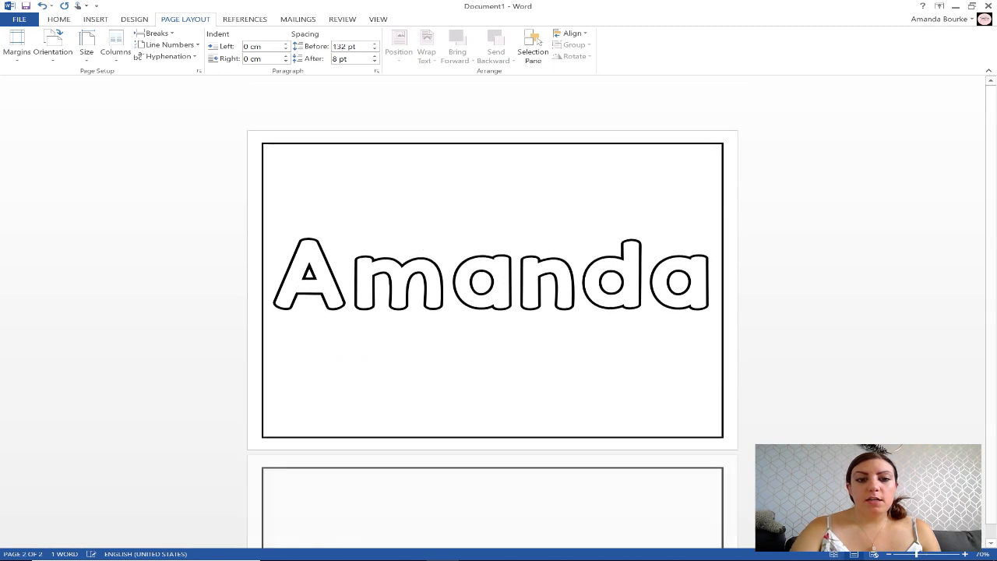
pyautogui.press('BackSpace')
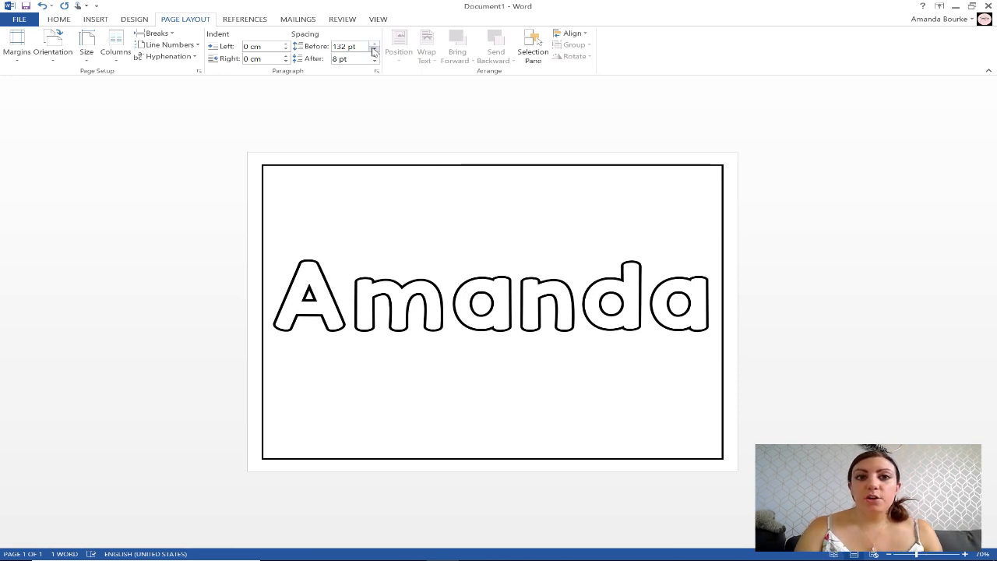
# Set the name paragraph's spacing before to 0 pt and enter the same first name on a second line.
pyautogui.doubleClick(343, 47)
pyautogui.write('0')
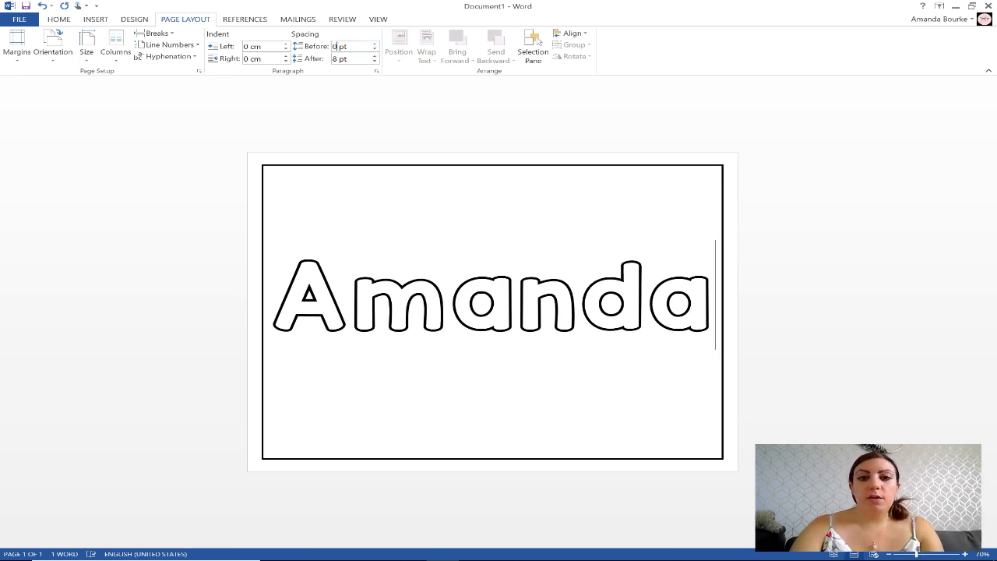
pyautogui.press('Return')
pyautogui.press('Return')
pyautogui.write('Amanda')
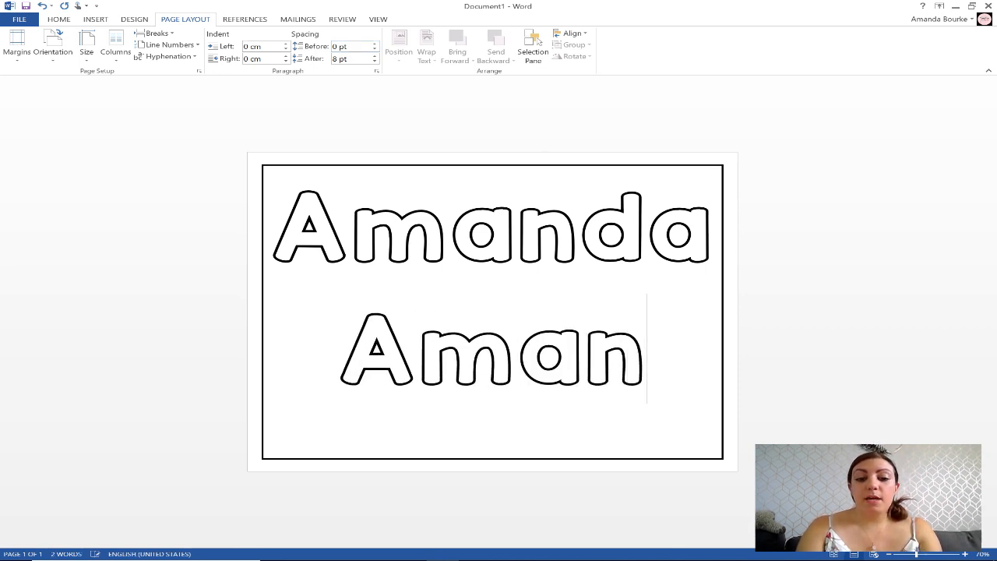
# Change the font of the name on the second line to KG Primary Dots.
pyautogui.click(543, 351)
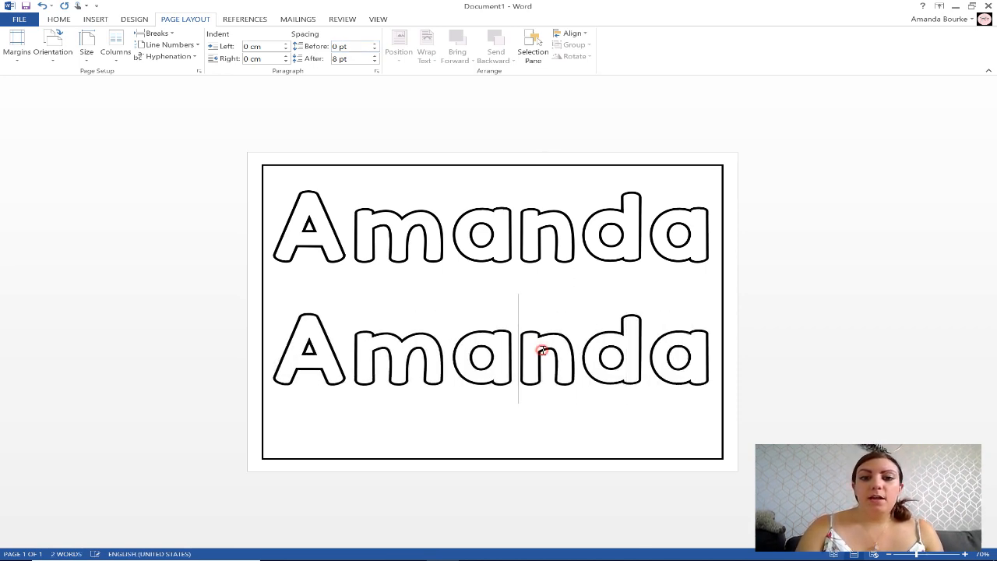
pyautogui.tripleClick(543, 350)
pyautogui.click(66, 19)
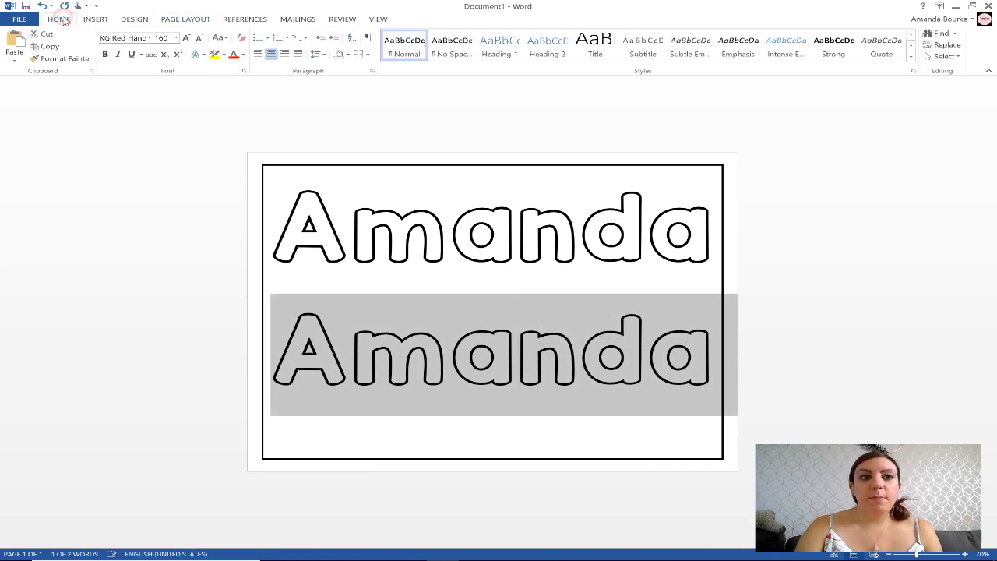
pyautogui.click(150, 38)
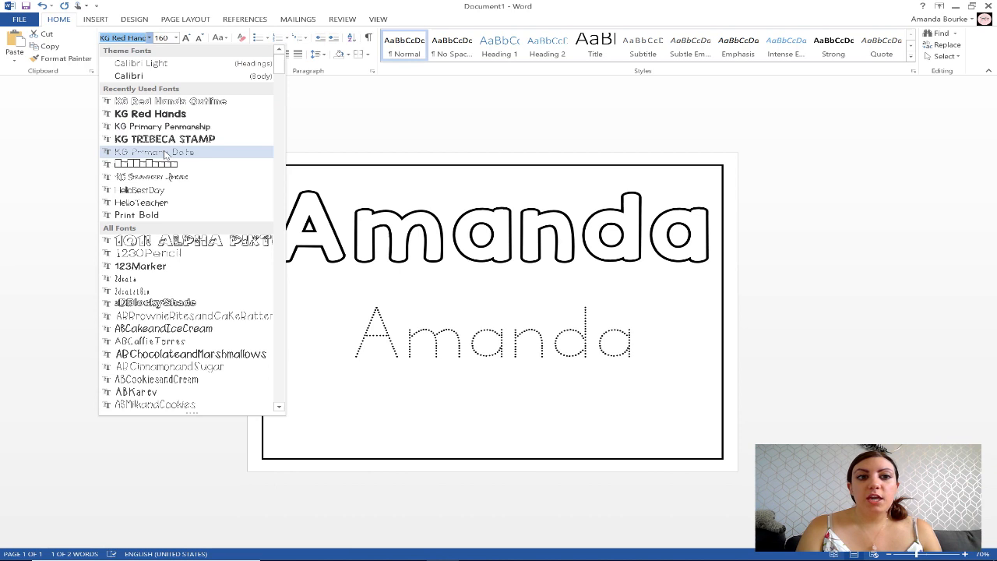
pyautogui.click(165, 153)
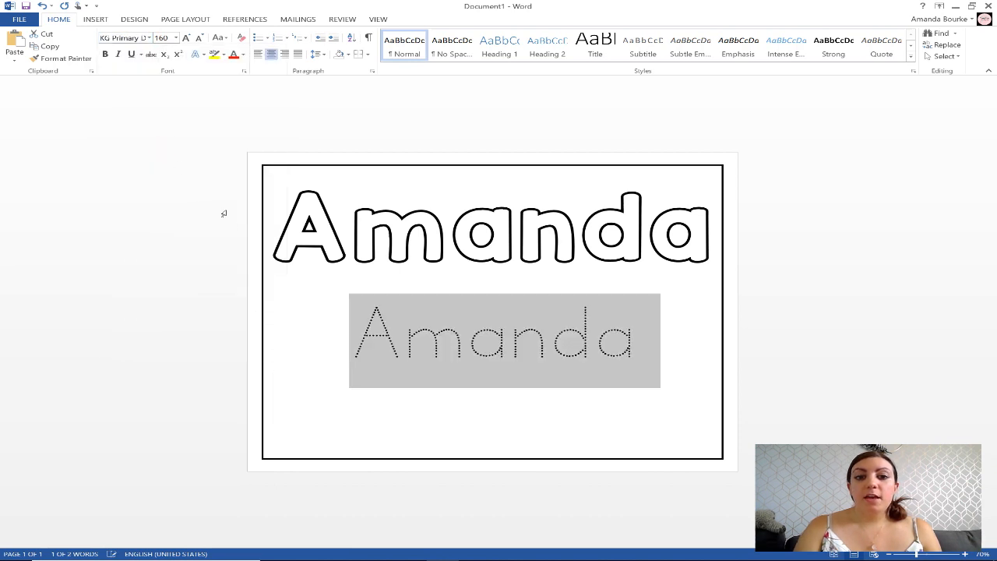
# Enlarge the dotted name on the second line to font size 200.
pyautogui.click(185, 38)
pyautogui.click(185, 37)
pyautogui.click(185, 37)
pyautogui.click(185, 37)
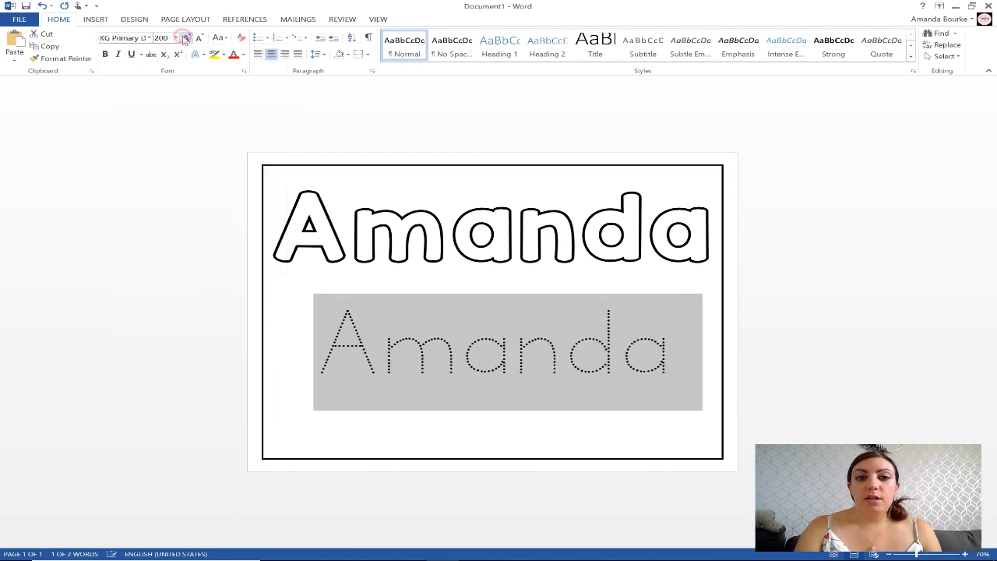
pyautogui.click(673, 335)
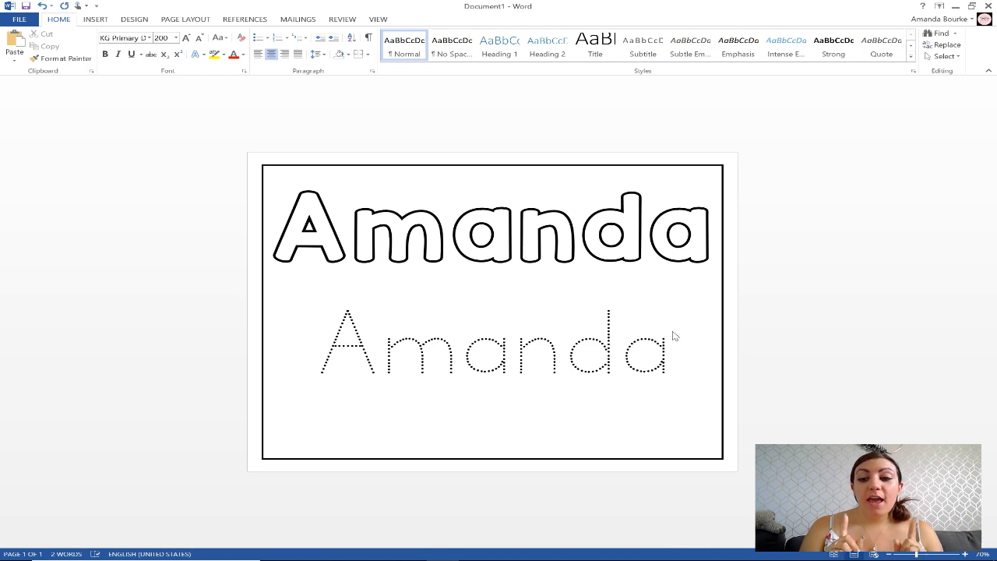
# Replace the name with the word "said" on both the outlined first line and the dotted second line.
pyautogui.tripleClick(478, 239)
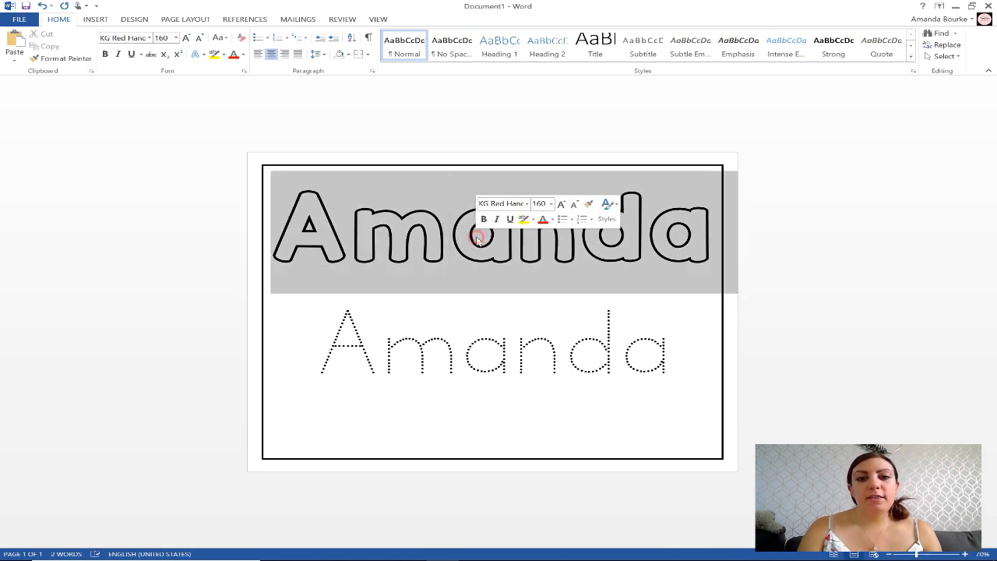
pyautogui.press('BackSpace')
pyautogui.write('saod')
pyautogui.press('BackSpace')
pyautogui.press('BackSpace')
pyautogui.write('id')
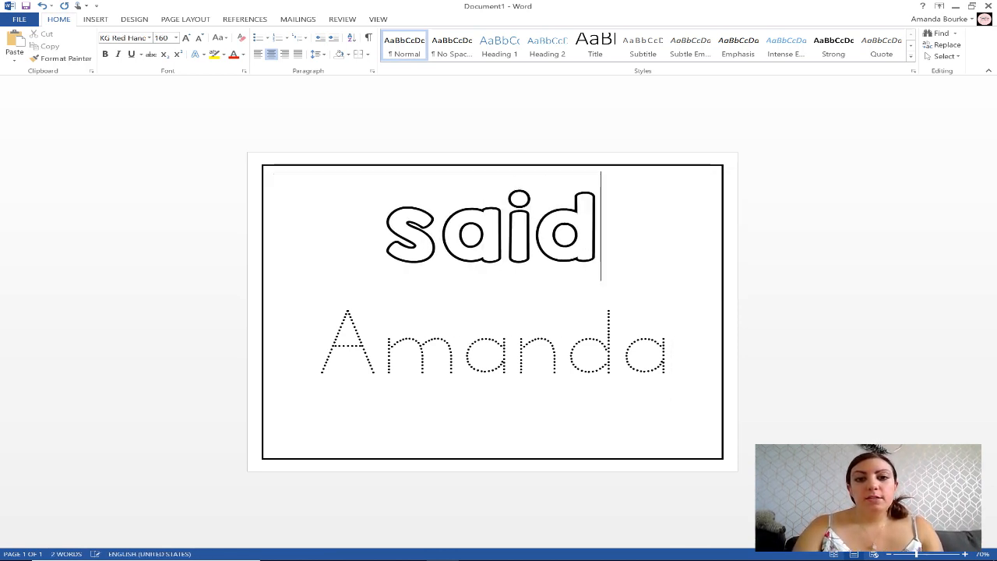
pyautogui.tripleClick(481, 351)
pyautogui.write('said')
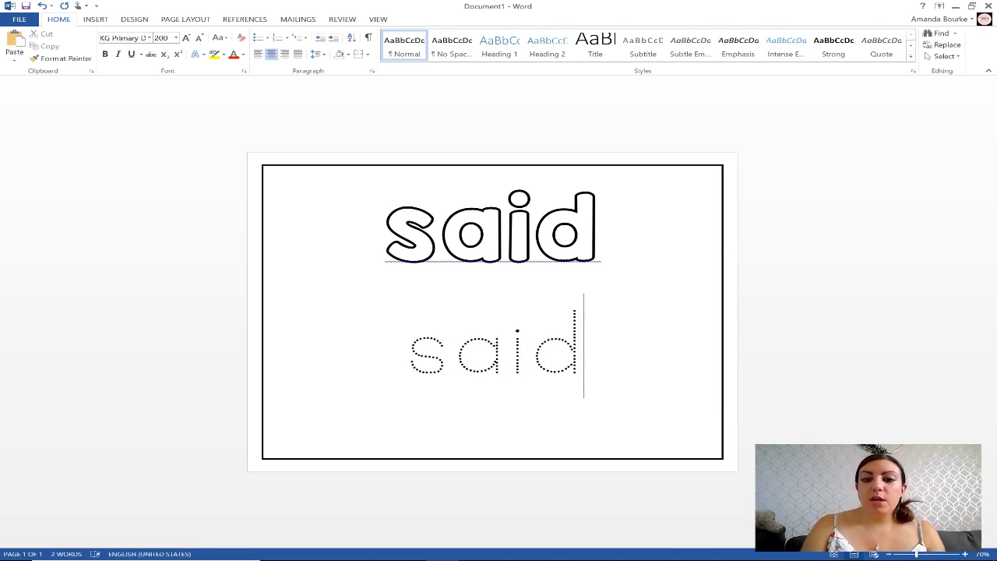
# Replace the dotted word on the second line with "the".
pyautogui.press('BackSpace')
pyautogui.press('BackSpace')
pyautogui.press('BackSpace')
pyautogui.press('BackSpace')
pyautogui.write('the')
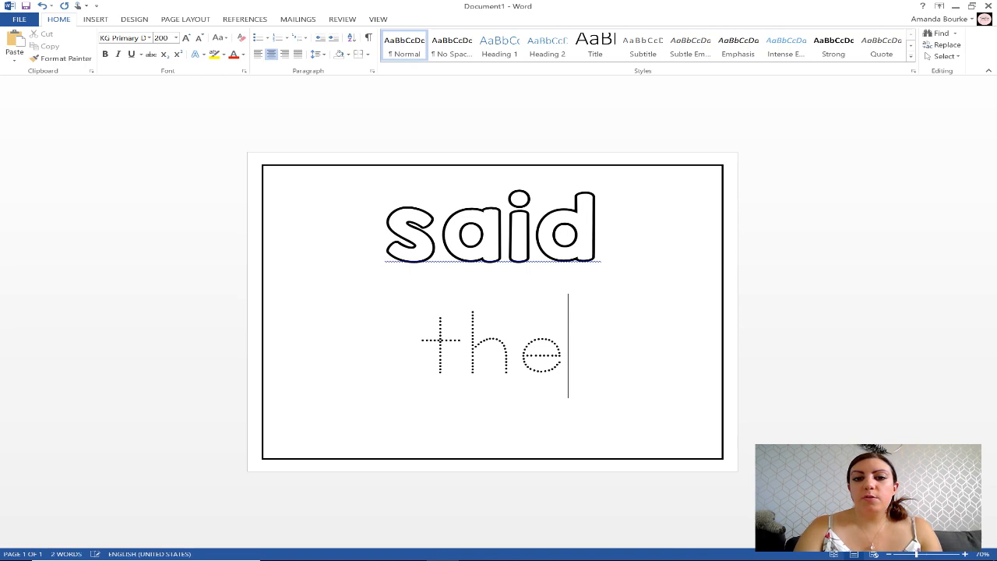
# Change the font of the word "the" on the second line to KG Red Hands Outline.
pyautogui.tripleClick(514, 350)
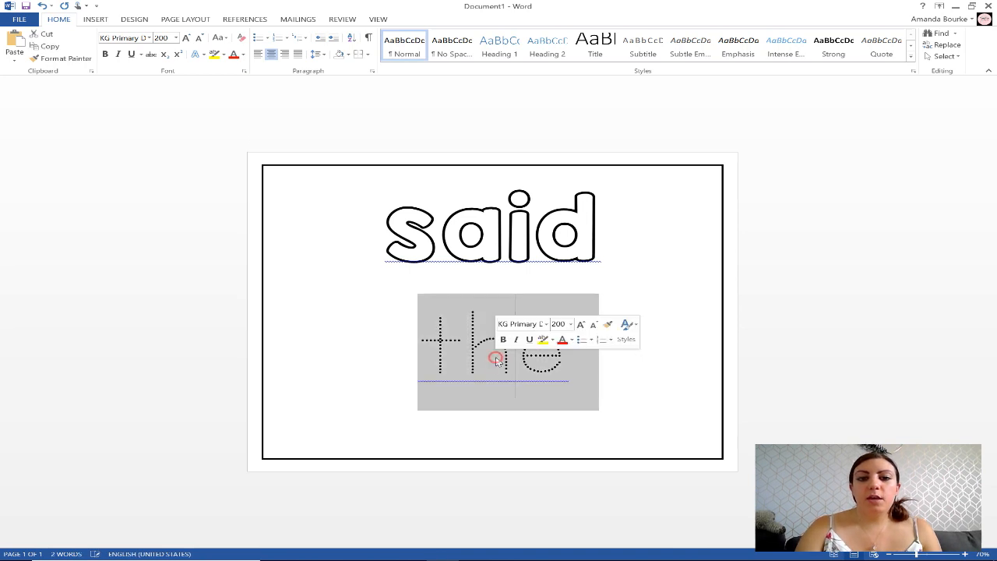
pyautogui.click(148, 37)
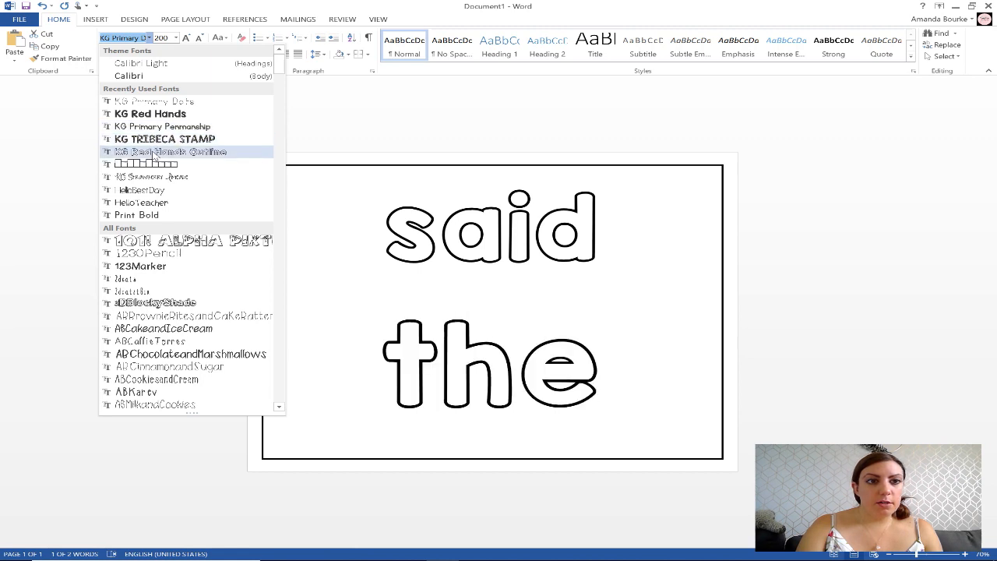
pyautogui.click(153, 152)
pyautogui.click(650, 392)
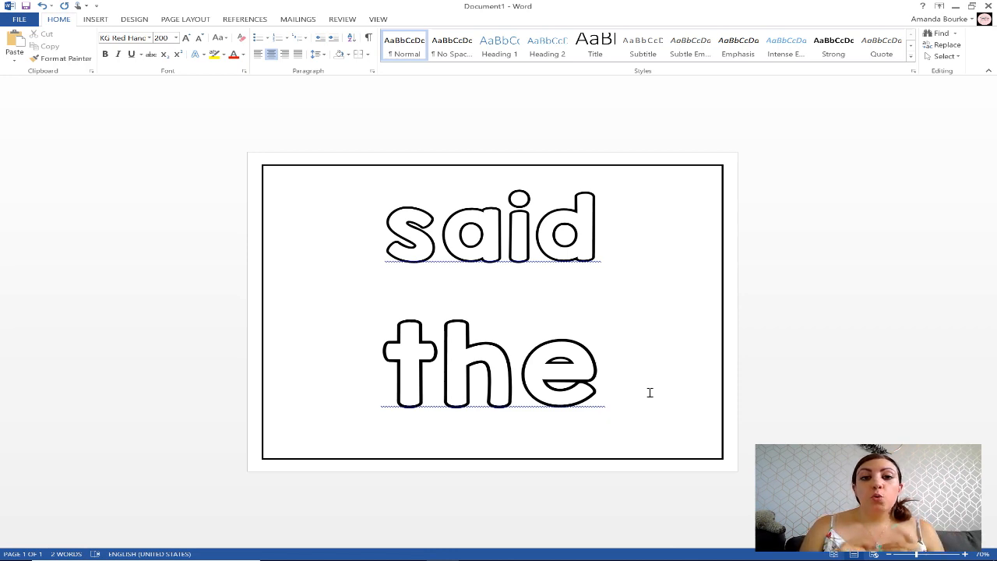
# Clear both practice words and enter the numbers 1 to 7 in outline style, with two spaces between each.
pyautogui.tripleClick(514, 366)
pyautogui.press('BackSpace')
pyautogui.press('BackSpace')
pyautogui.press('BackSpace')
pyautogui.press('BackSpace')
pyautogui.press('BackSpace')
pyautogui.press('BackSpace')
pyautogui.write('l  2  3')
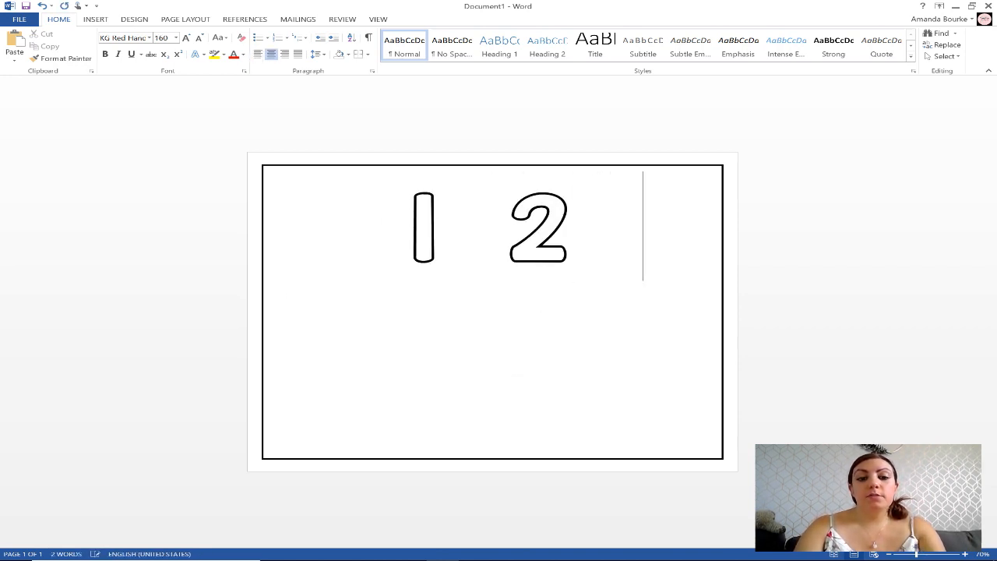
pyautogui.write('  4')
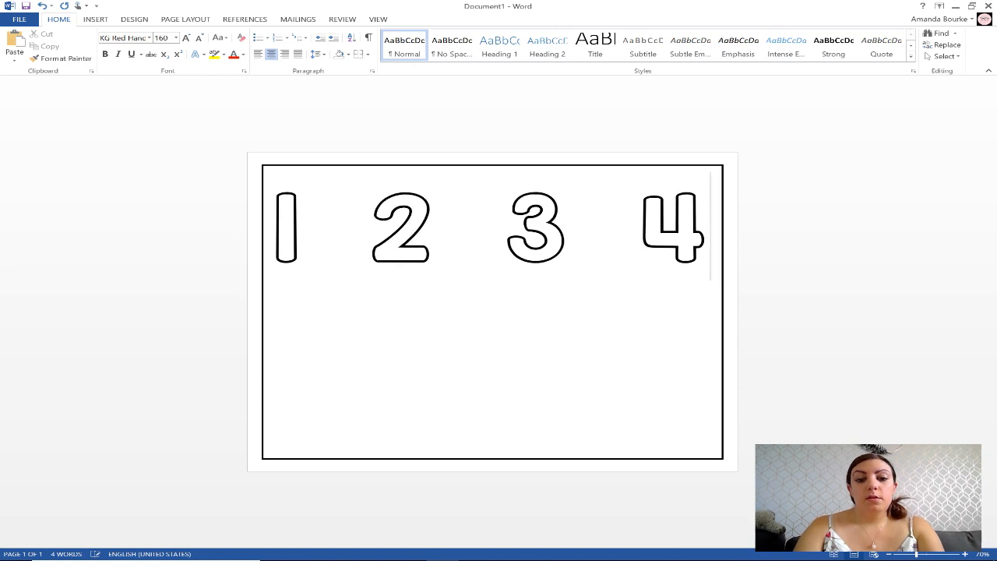
pyautogui.write('  5  6  ')
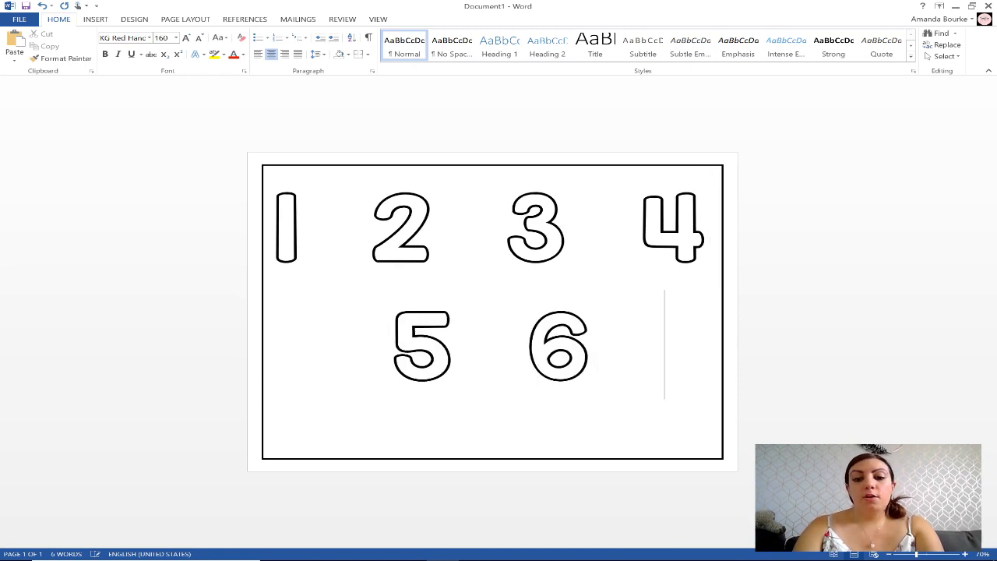
pyautogui.write('7')
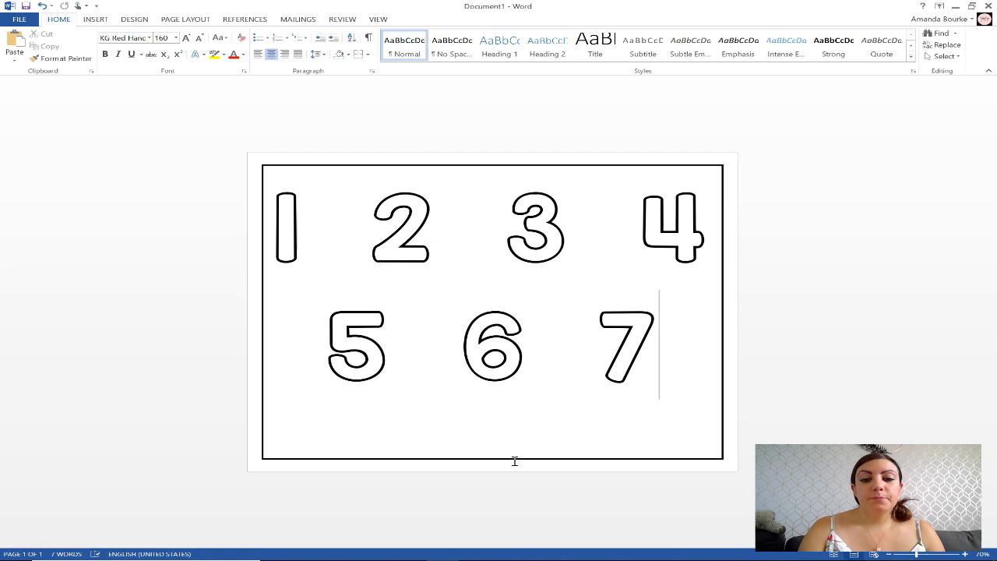
# Switch to the blank PowerPoint presentation and delete the title and subtitle placeholders from the slide.
pyautogui.moveTo(528, 558)
pyautogui.click(475, 550)
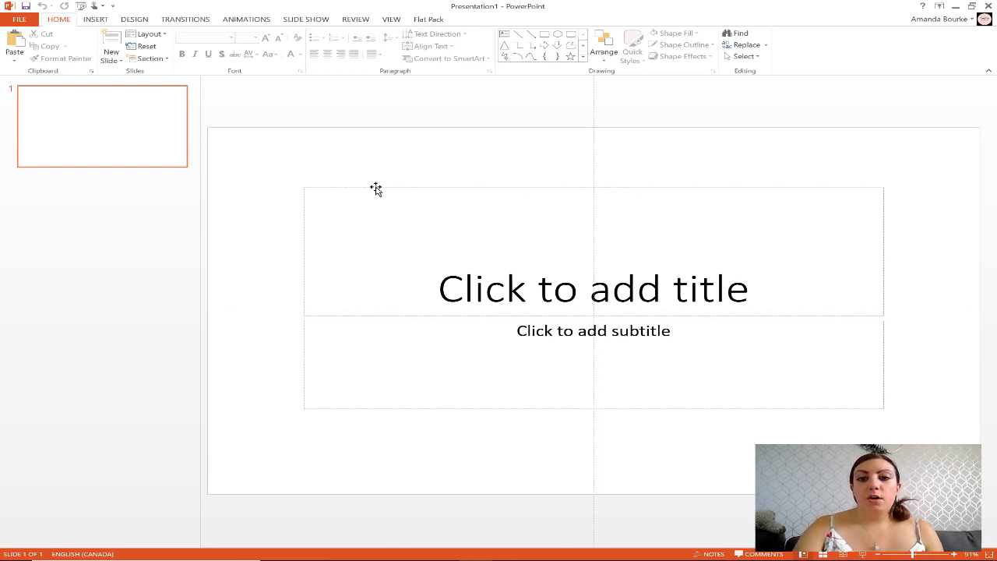
pyautogui.click(375, 187)
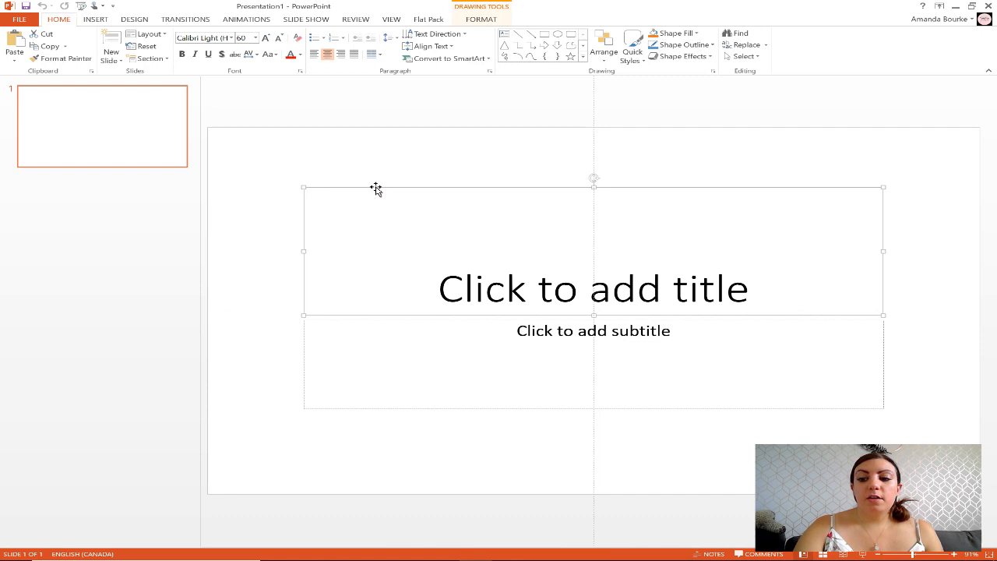
pyautogui.press('Delete')
pyautogui.click(347, 320)
pyautogui.press('Delete')
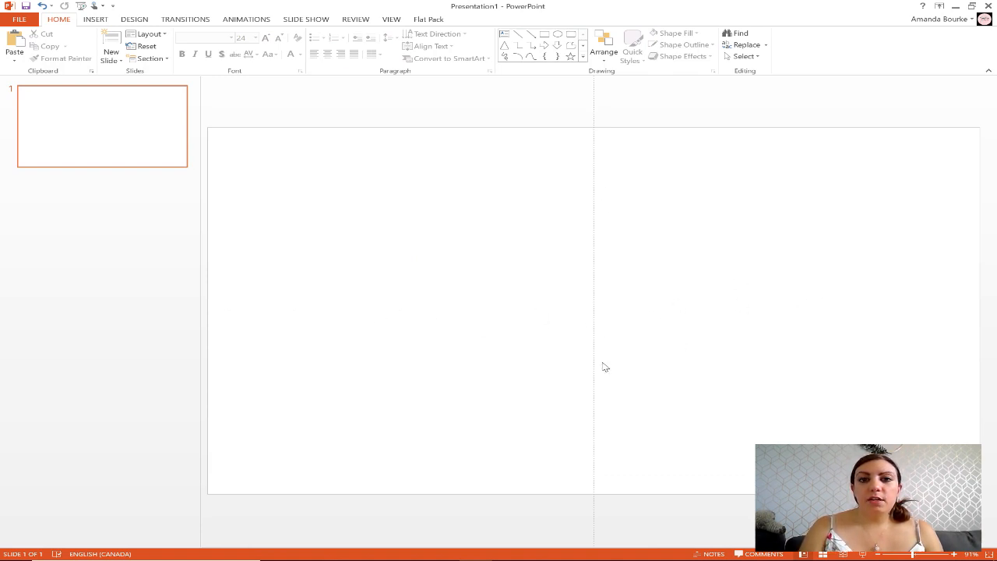
# Hide the slide guides and show them again.
pyautogui.click(394, 19)
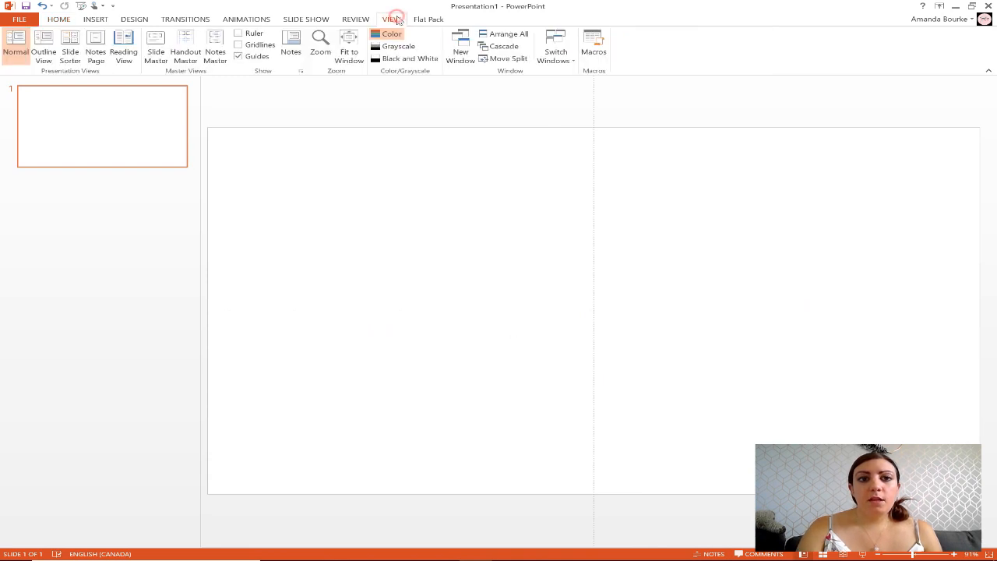
pyautogui.click(253, 58)
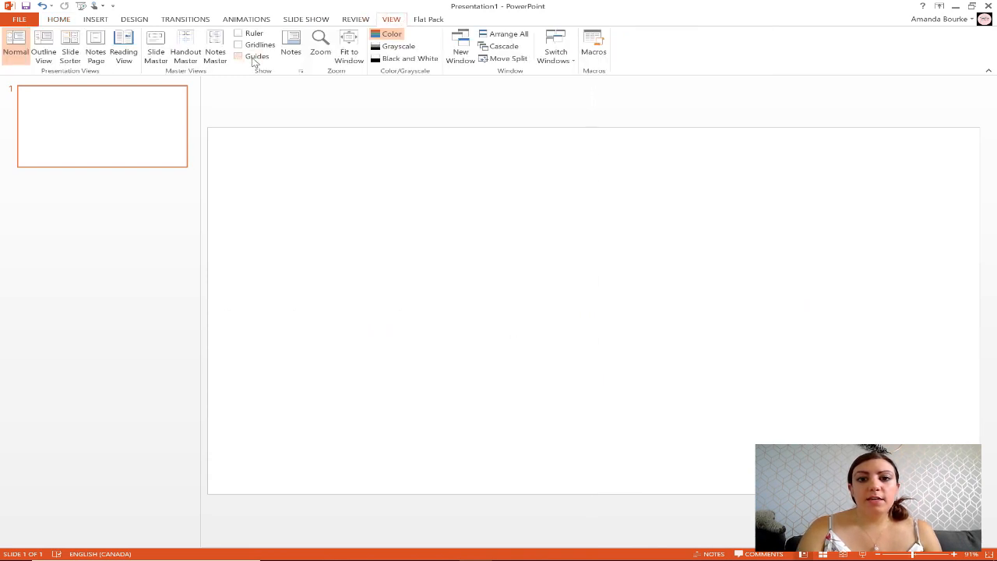
pyautogui.click(254, 62)
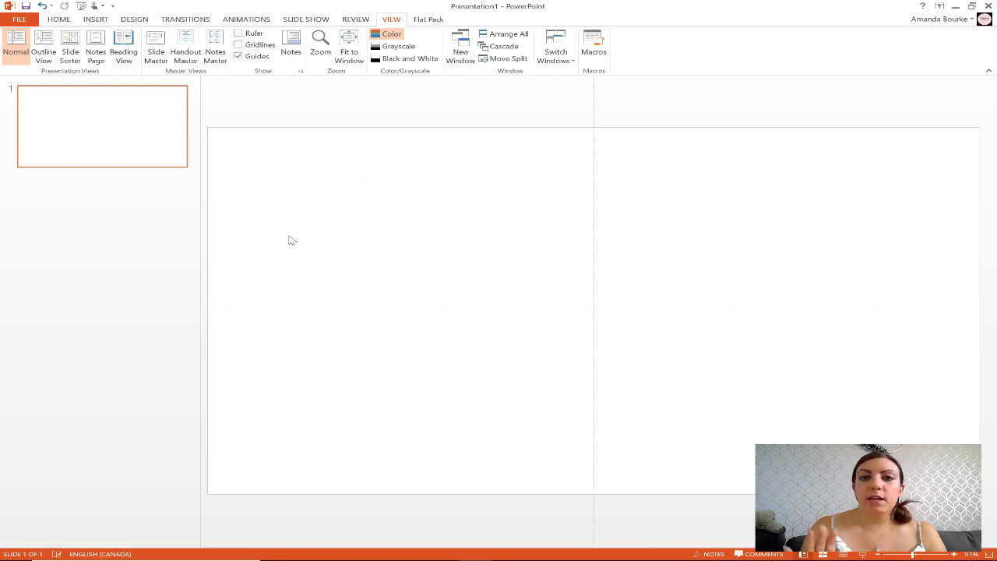
# Choose Letter Paper (8.5x11 in) as the custom slide size.
pyautogui.click(134, 19)
pyautogui.click(906, 49)
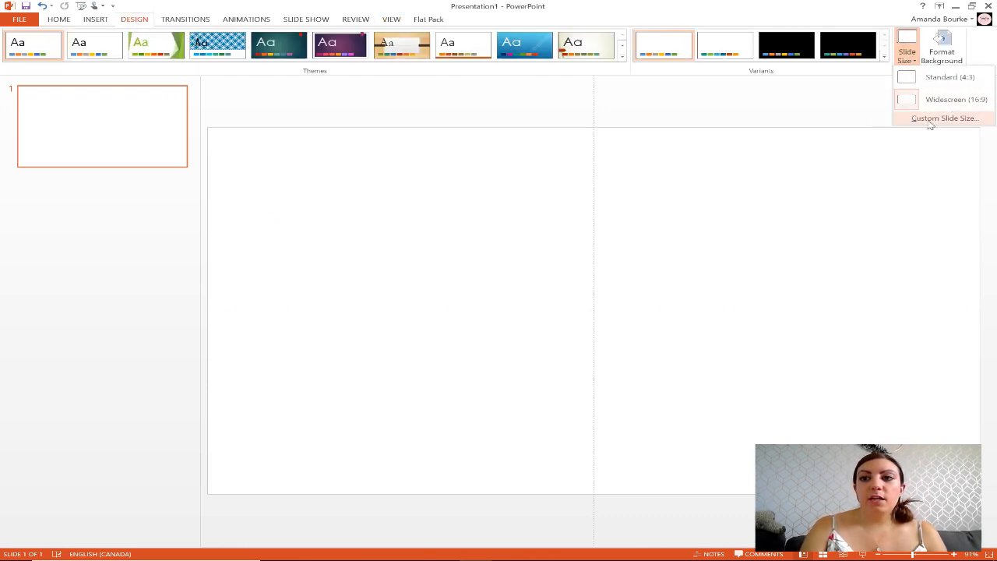
pyautogui.click(929, 118)
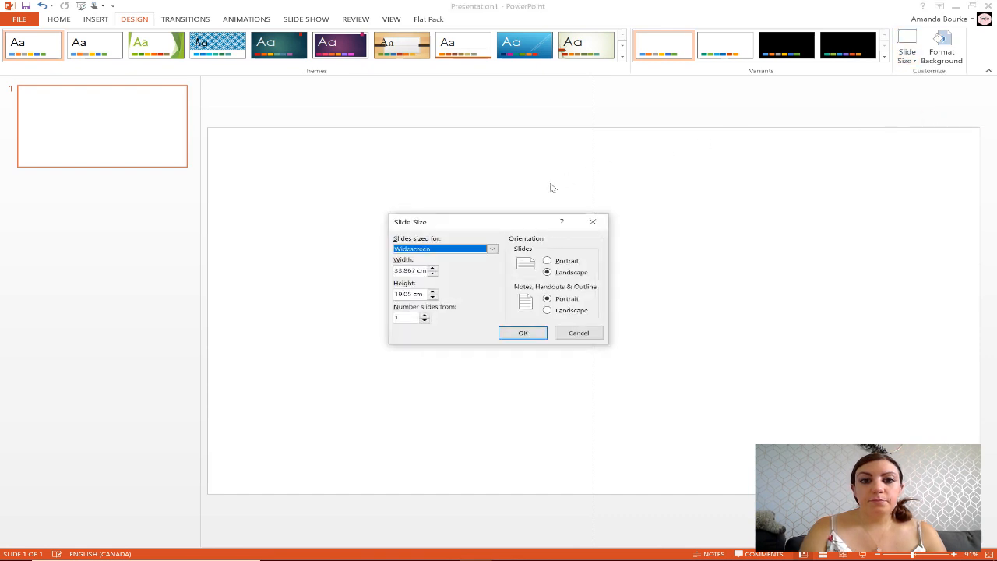
pyautogui.click(449, 249)
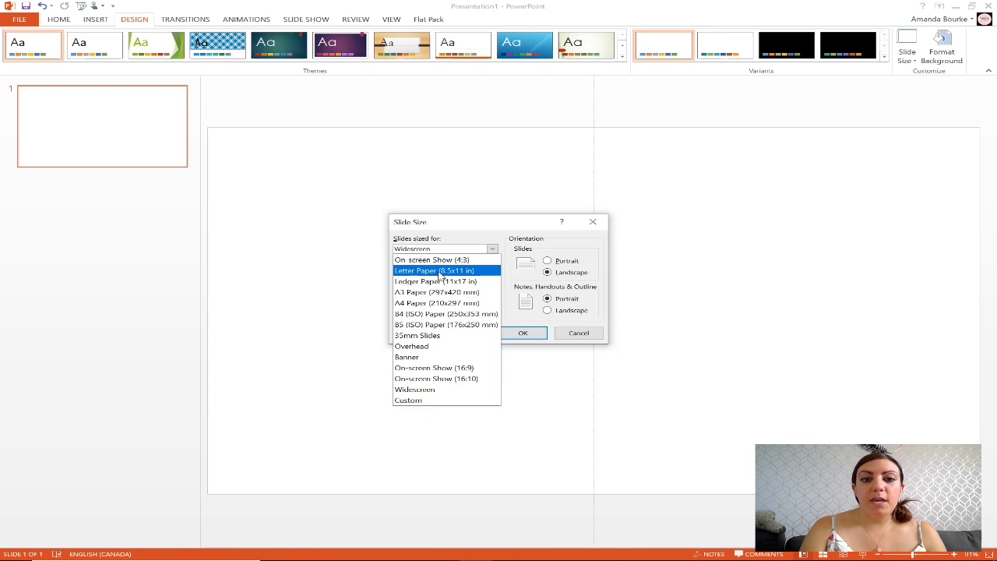
pyautogui.click(440, 271)
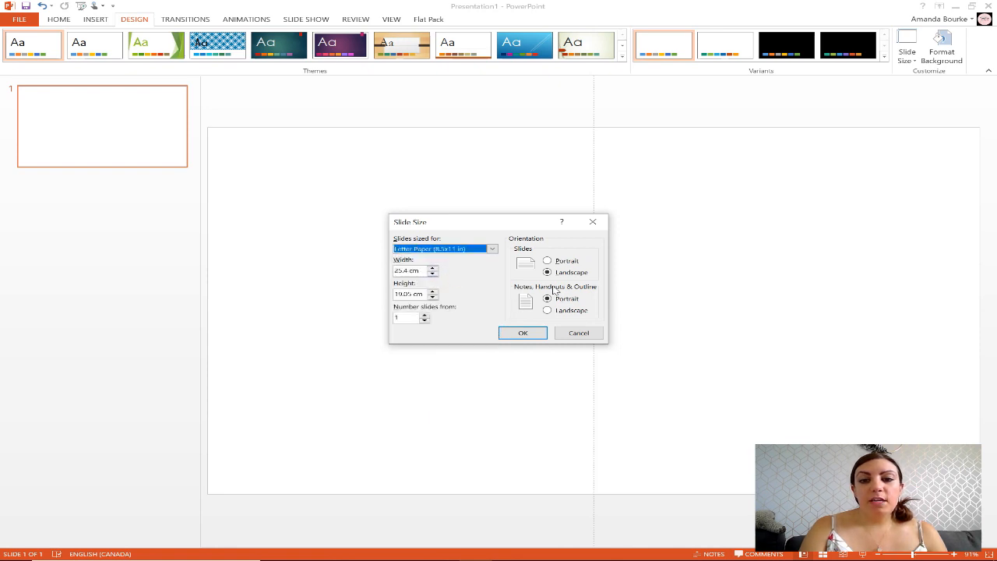